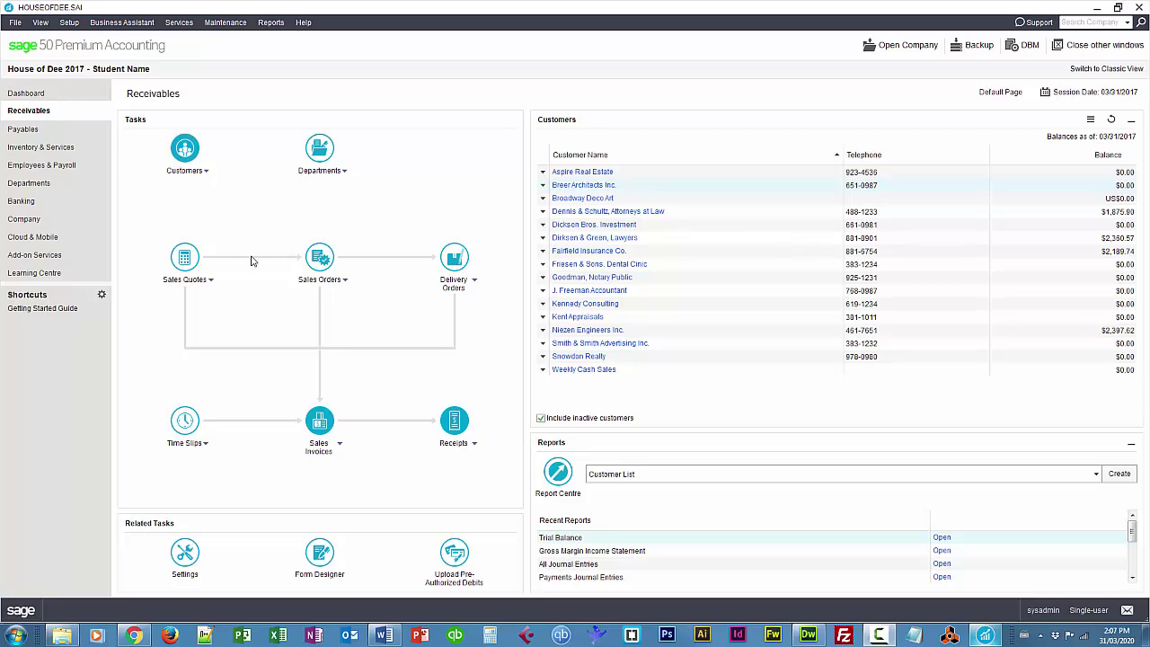
- Open the S 130 Re-upholstery service item and mark it as a Time & Billing activity
left_click(60, 148)
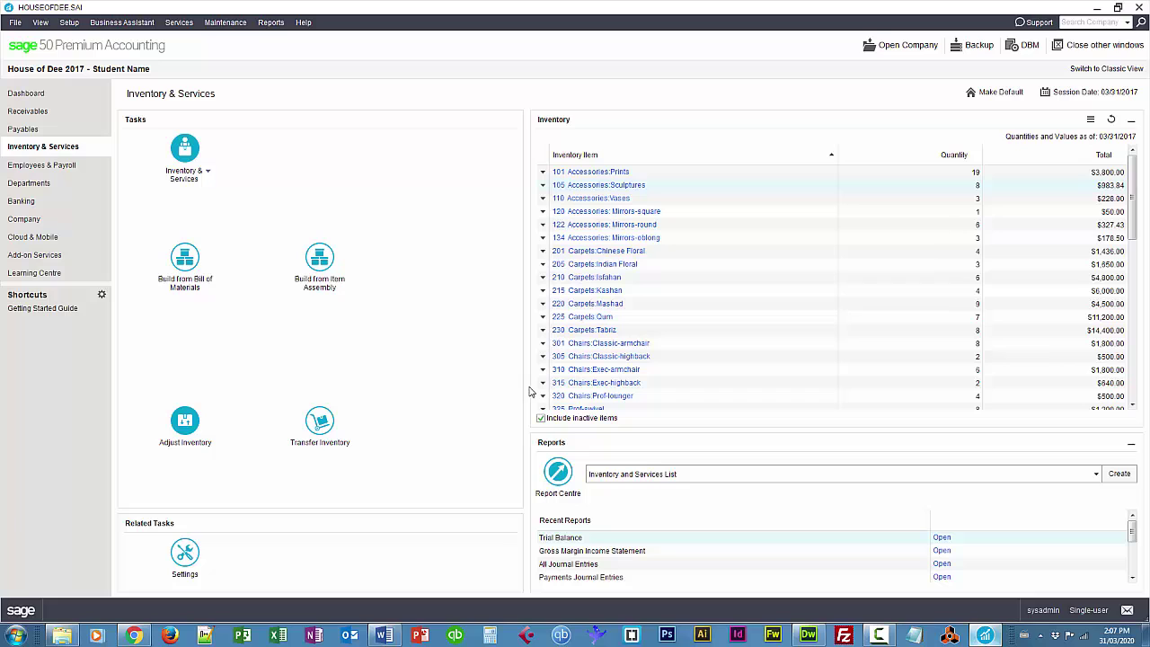
left_click_drag(1132, 228, 1135, 402)
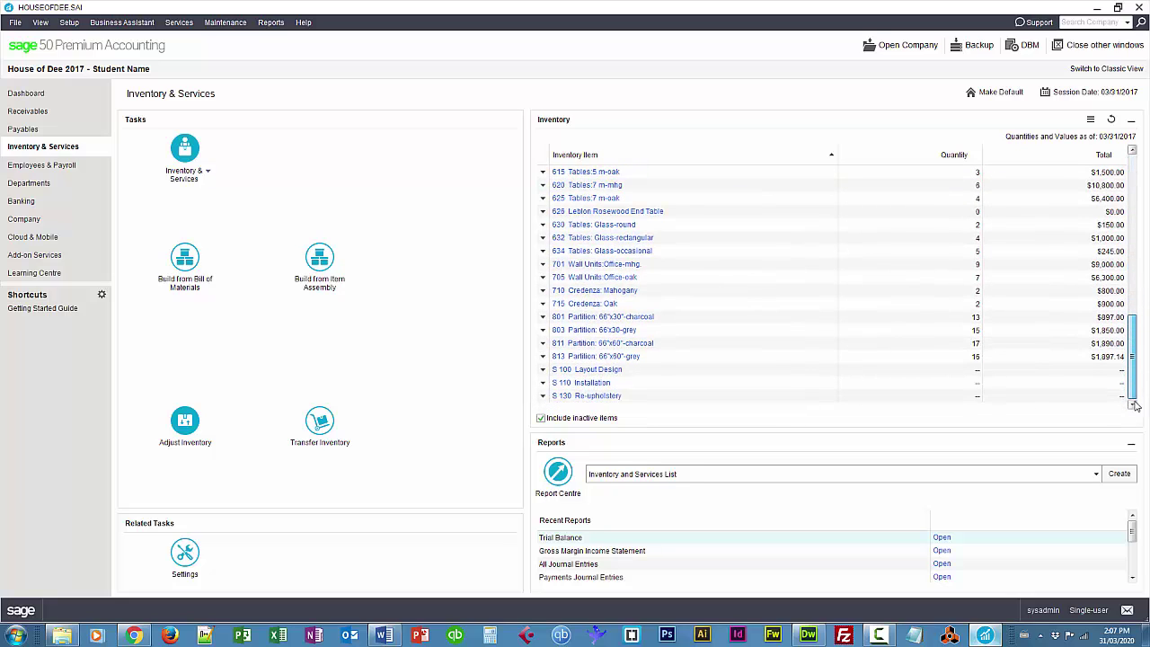
left_click(596, 398)
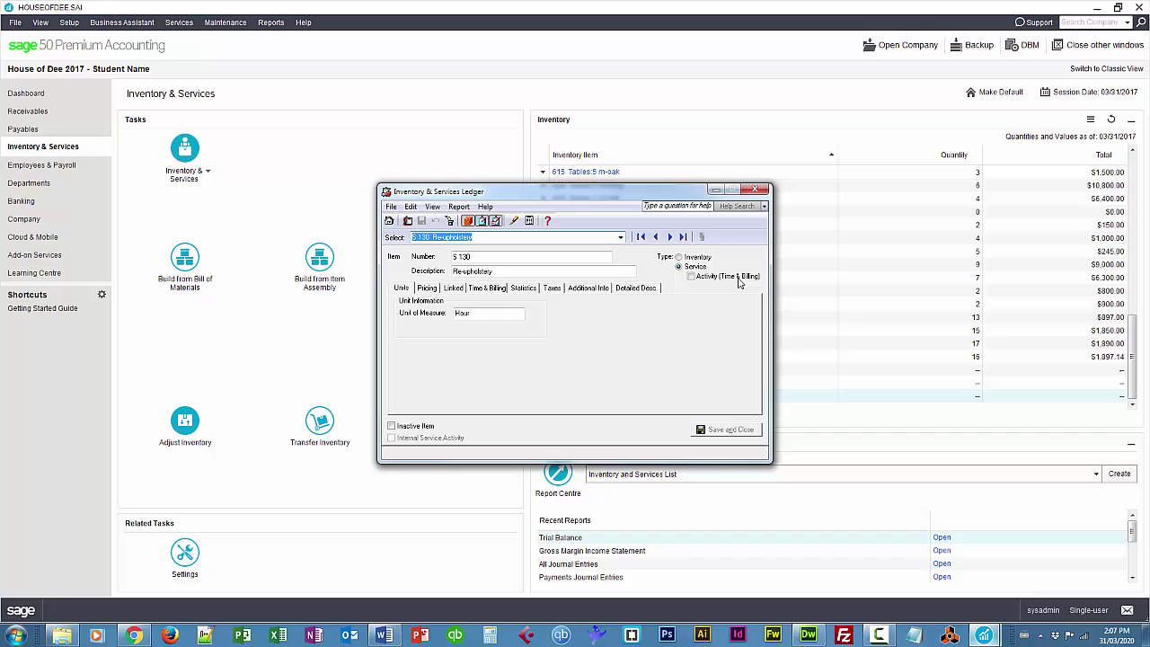
left_click(691, 278)
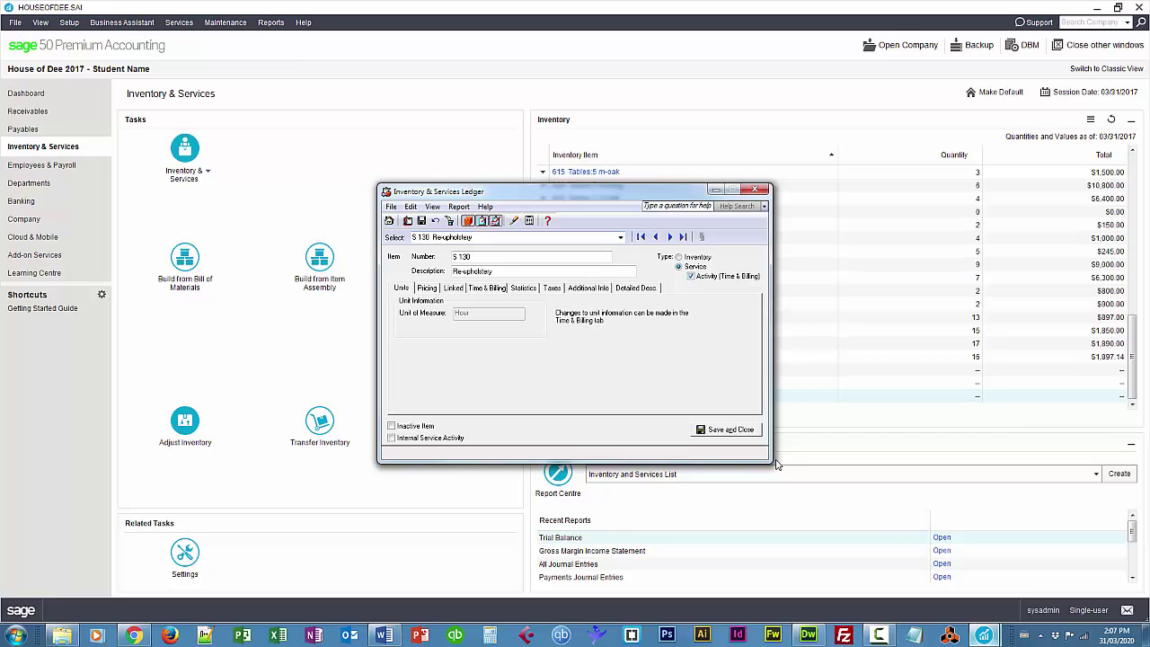
- Set the re-upholstery service's default payroll income to Overtime 2 in its time and billing options
left_click(492, 289)
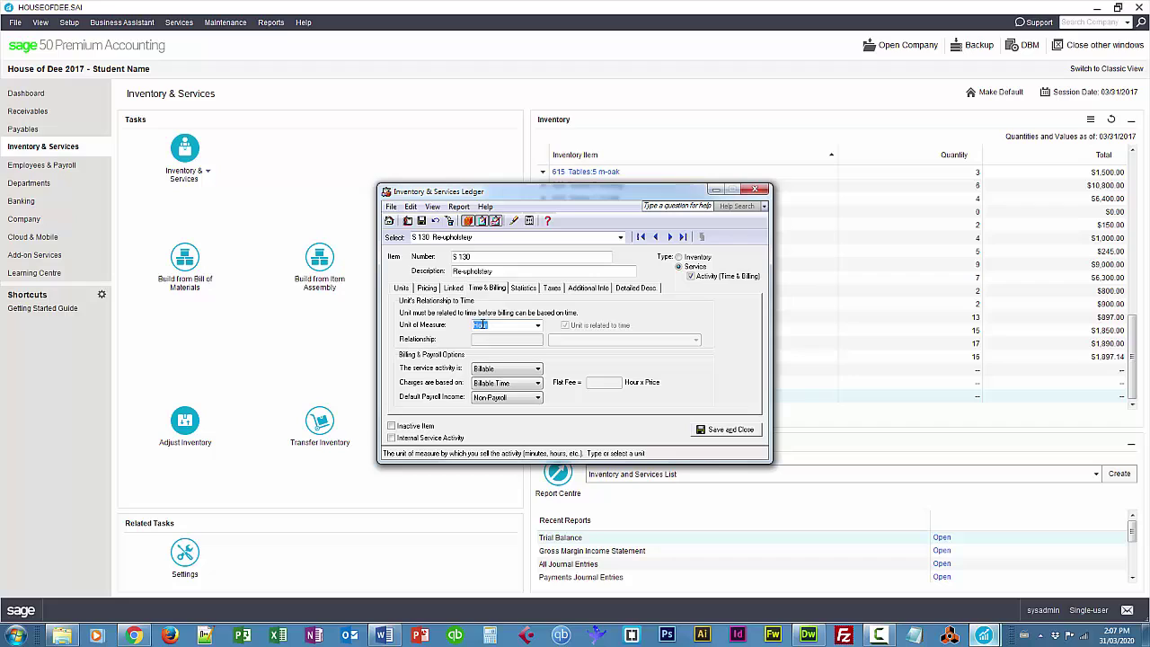
left_click(488, 370)
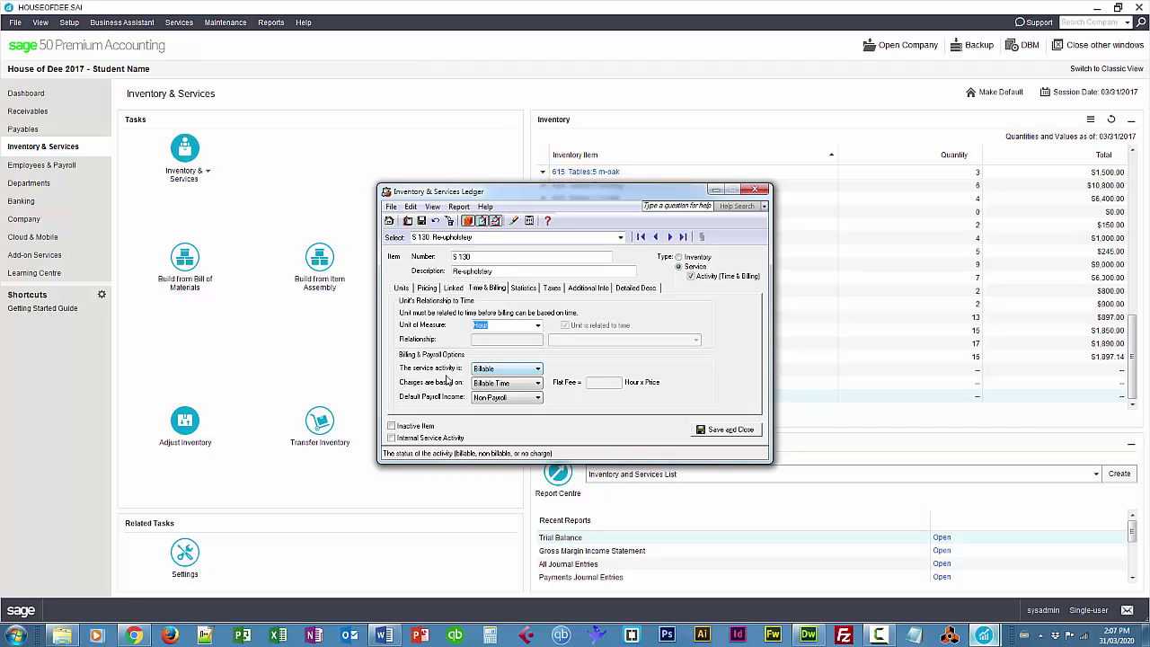
left_click(479, 384)
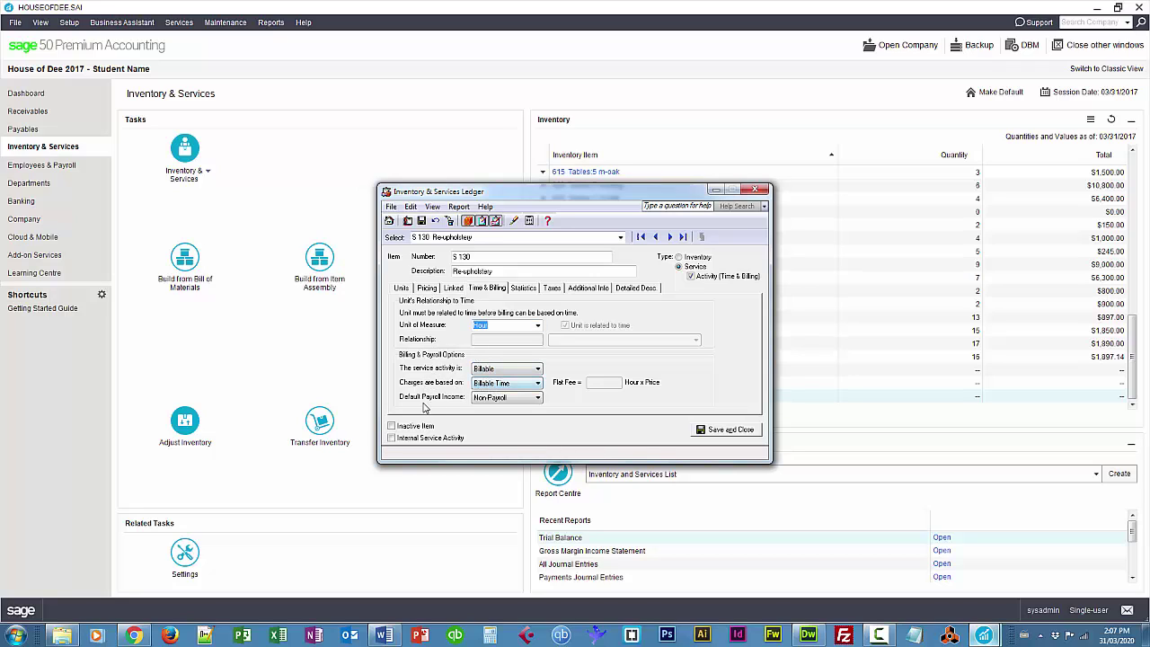
left_click(486, 399)
left_click(491, 402)
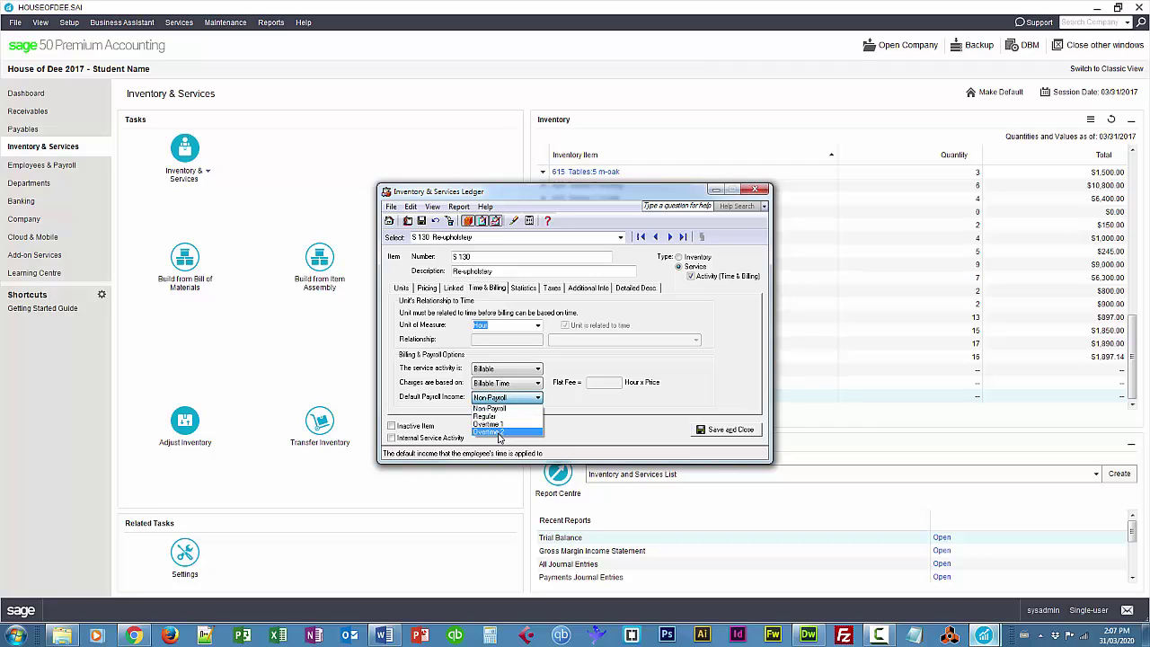
left_click(500, 434)
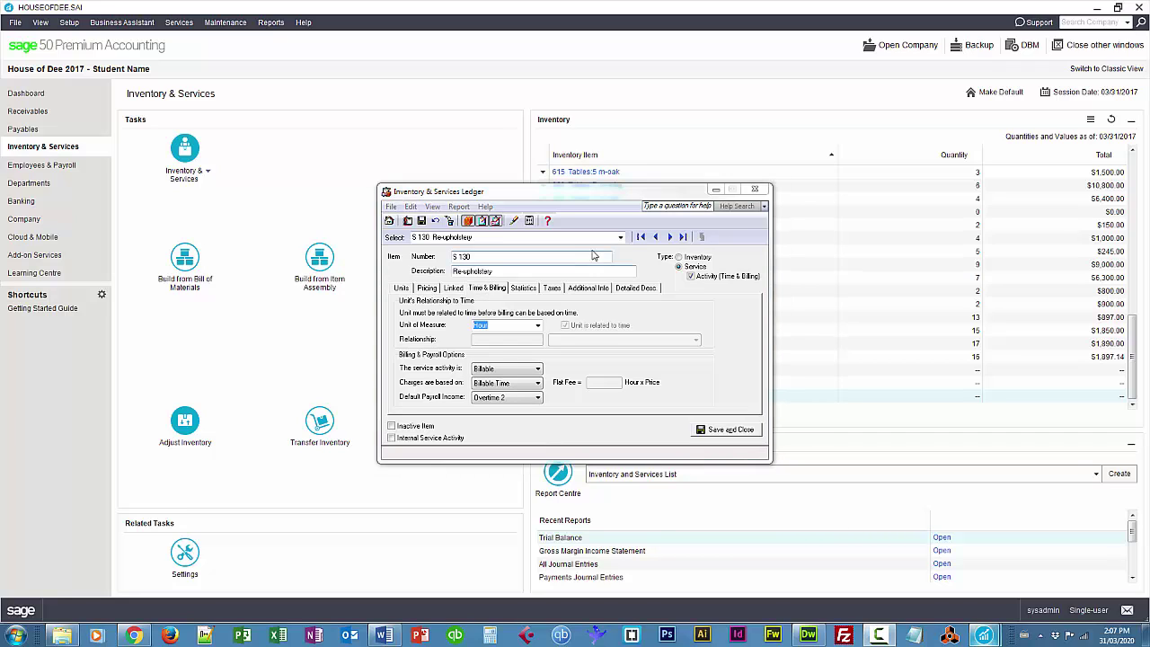
- Switch to the S 100 Layout Design service and set its default payroll income to Overtime 2
left_click(620, 239)
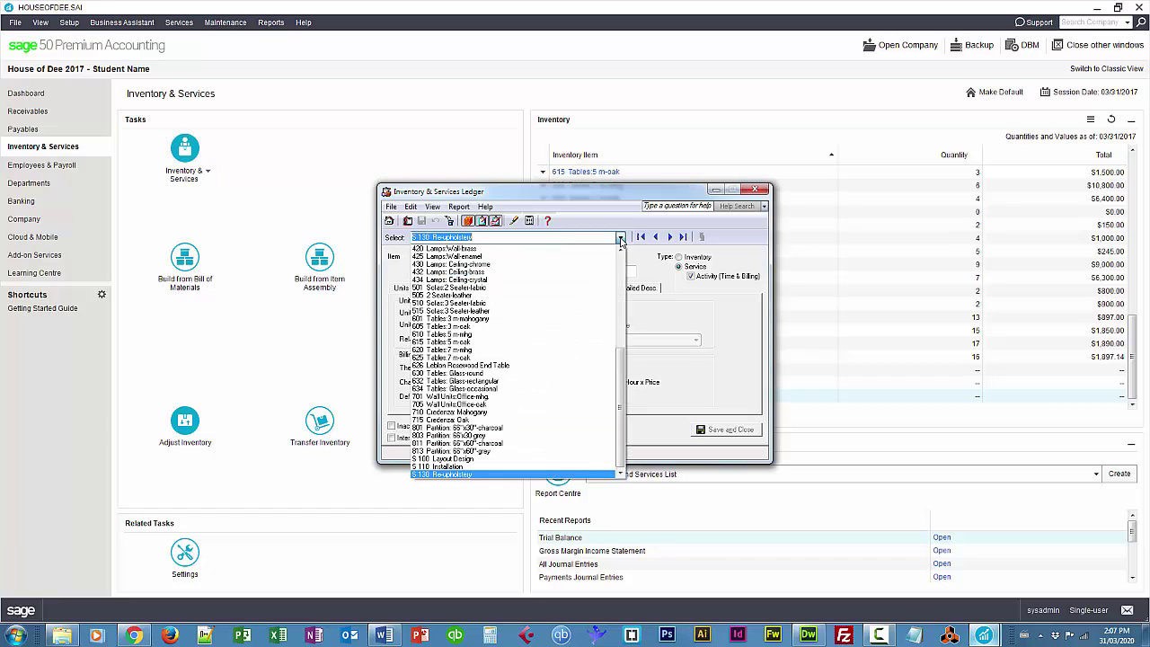
left_click(481, 460)
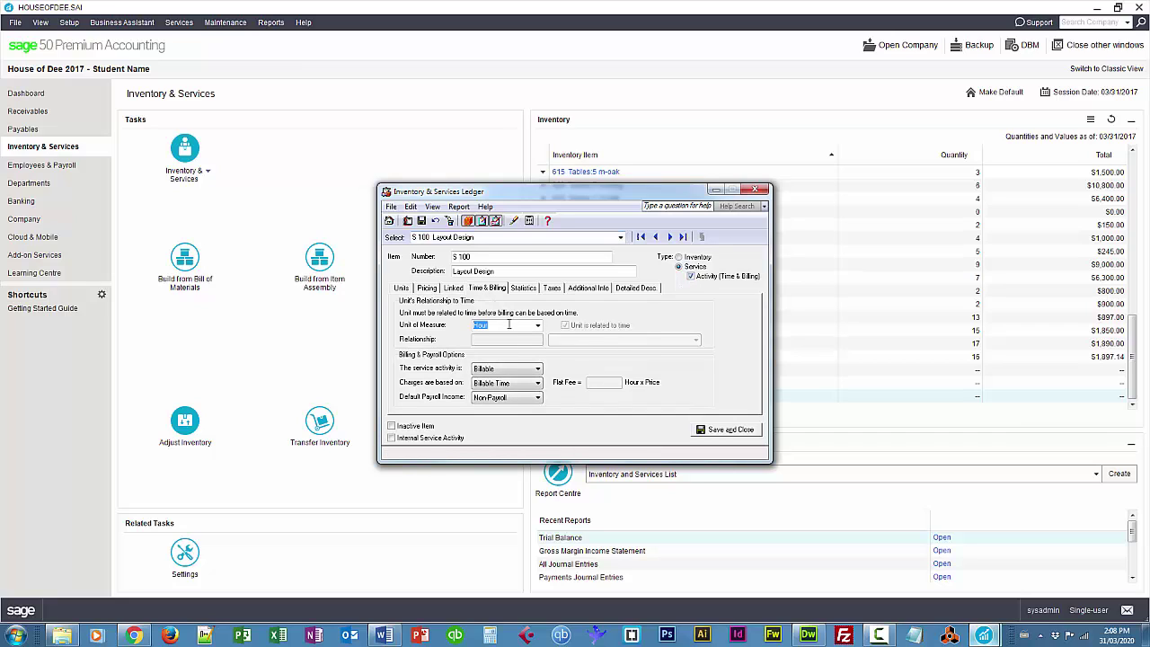
left_click(492, 398)
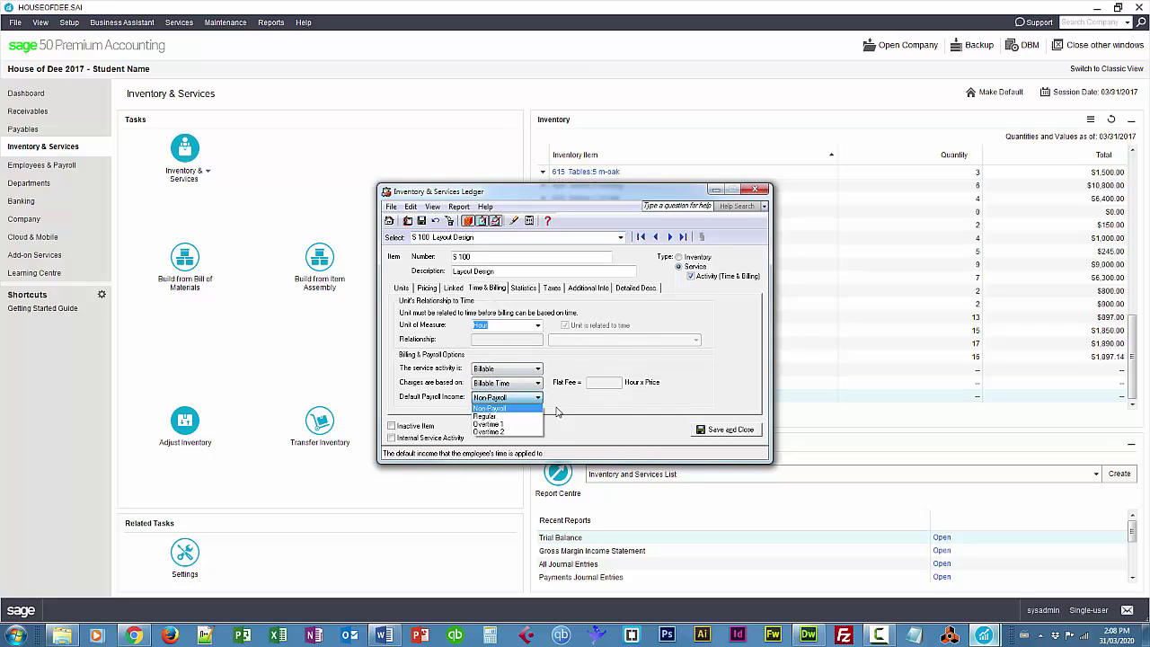
left_click(501, 432)
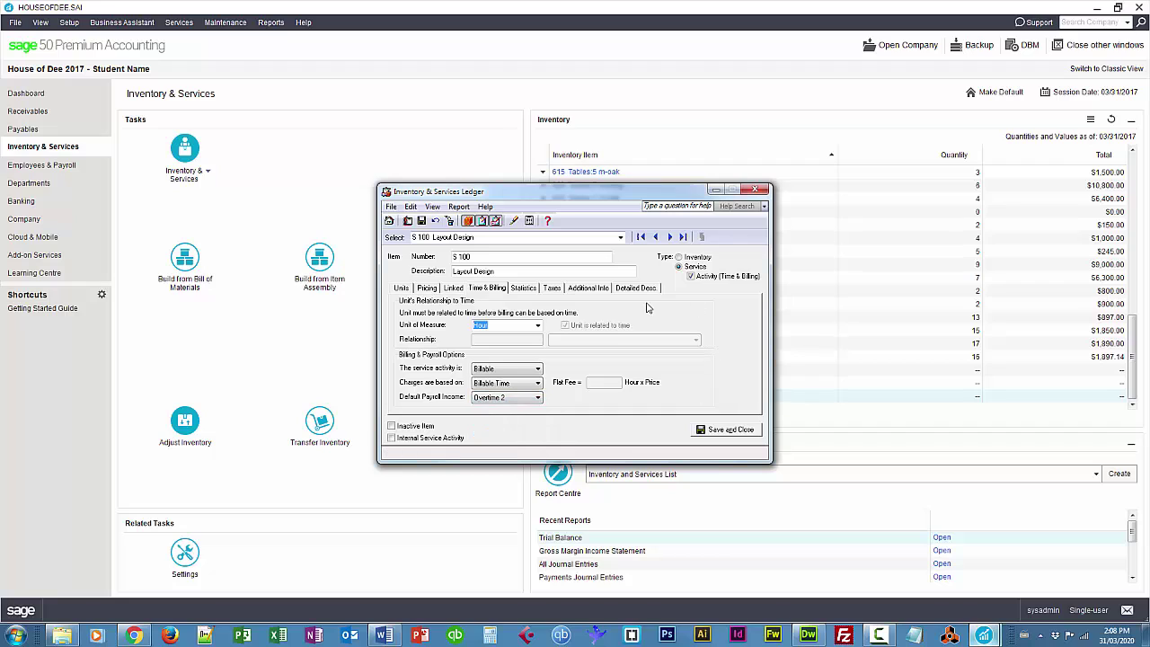
- Mark the S 110 Installation service as a Time & Billing activity and set its unit of measure to Hour
left_click(620, 237)
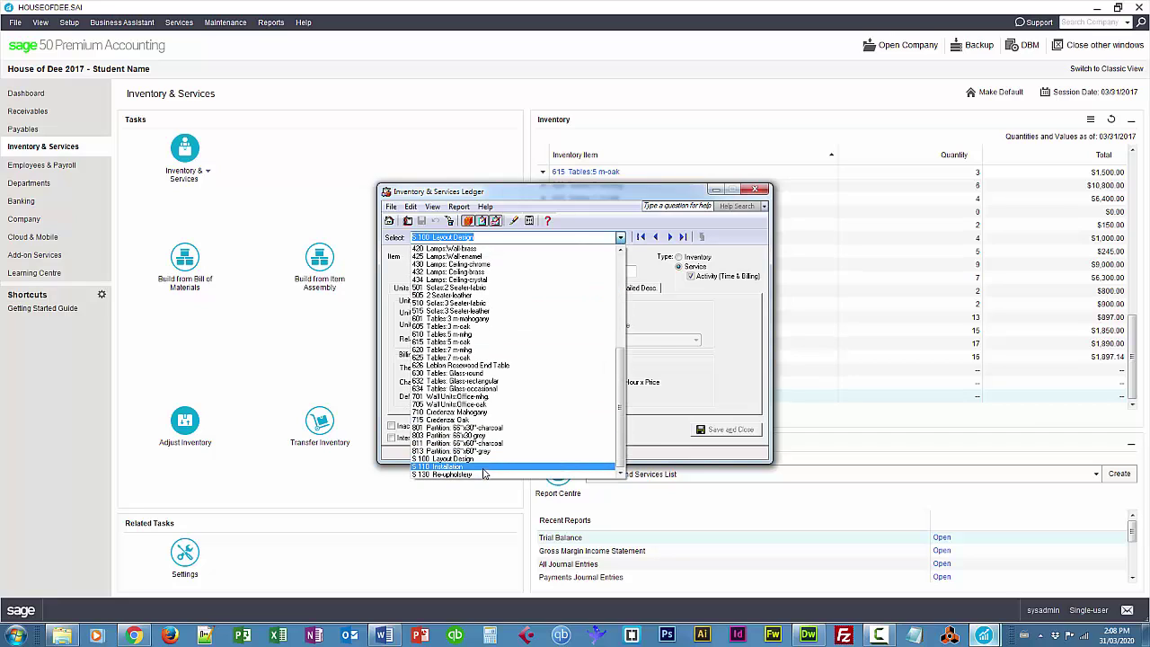
left_click(483, 467)
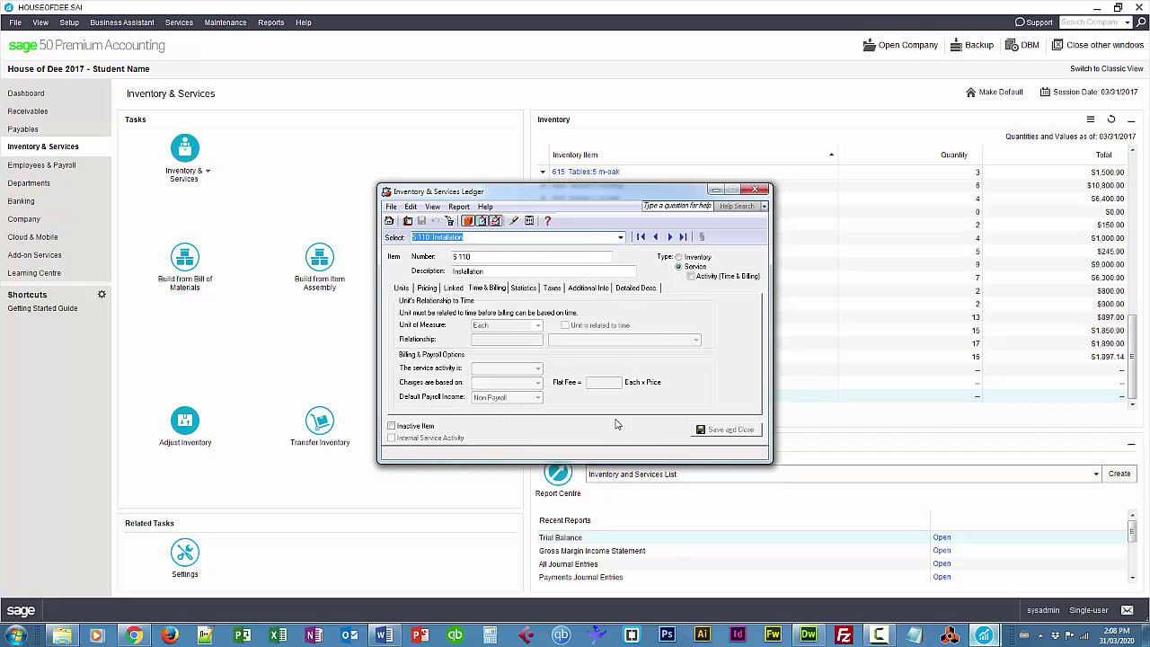
left_click(691, 276)
left_click(536, 325)
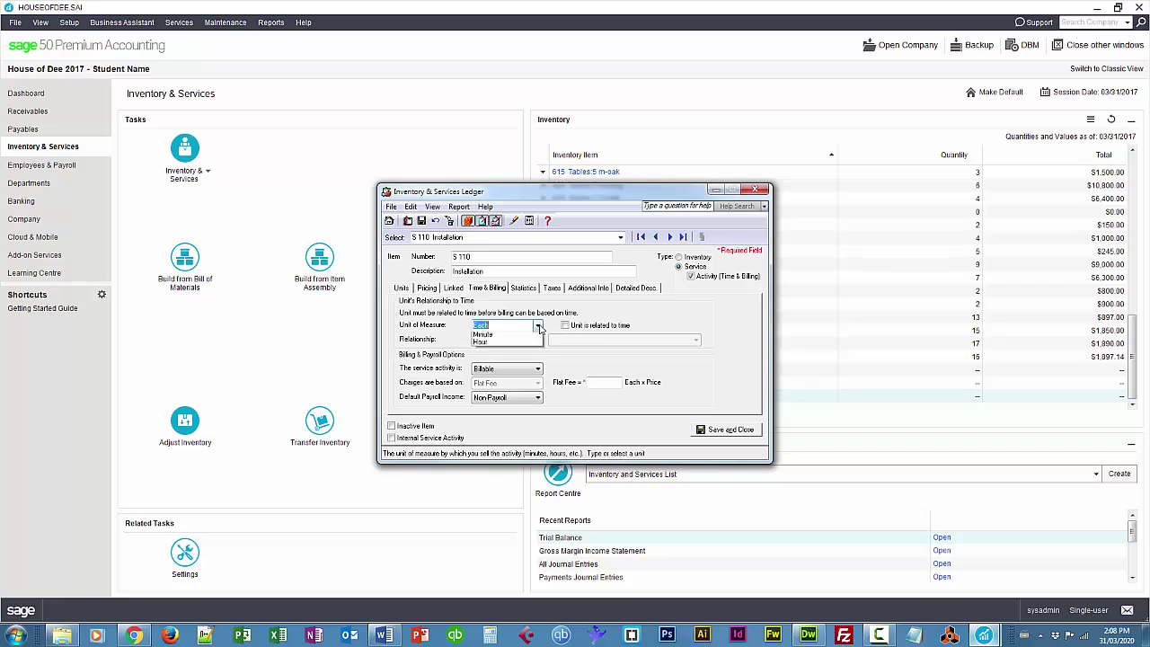
left_click(503, 348)
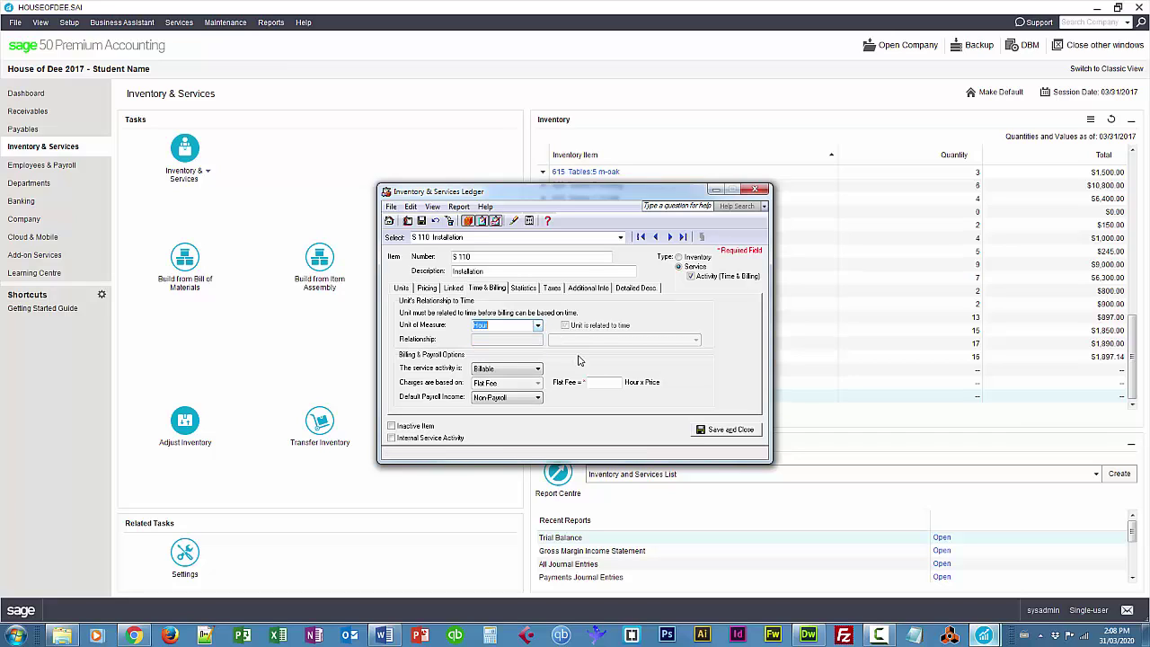
- Base the installation service's charges on Billable Time, set its default payroll income to Overtime 2, and save the item
left_click(509, 383)
left_click(507, 397)
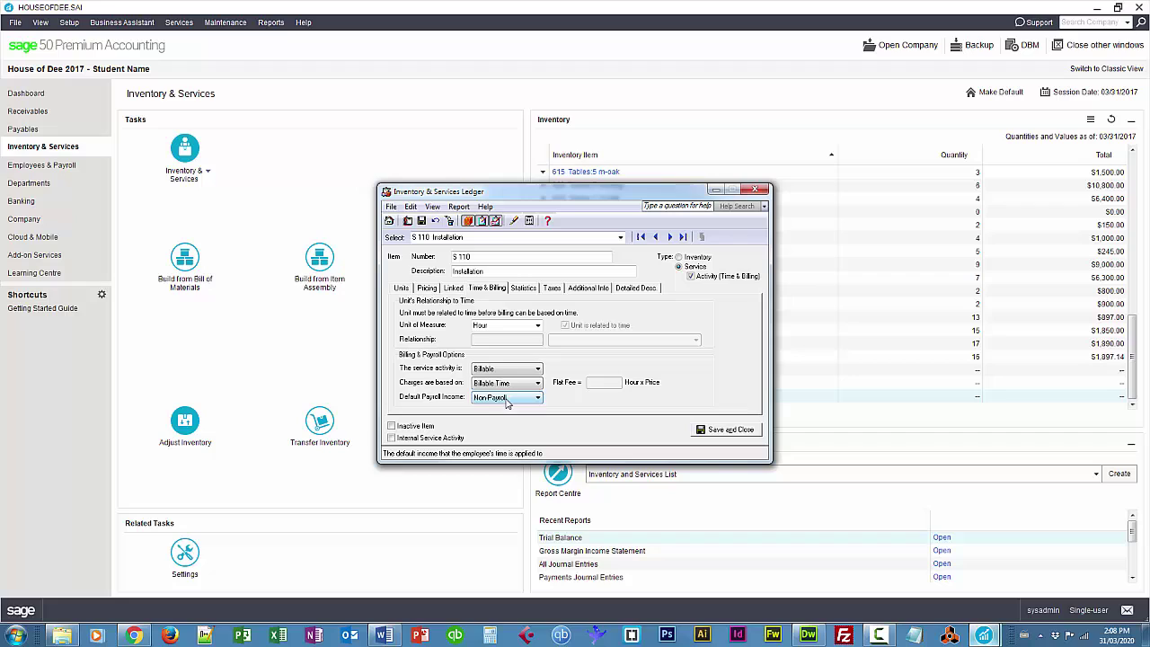
left_click(508, 398)
left_click(505, 433)
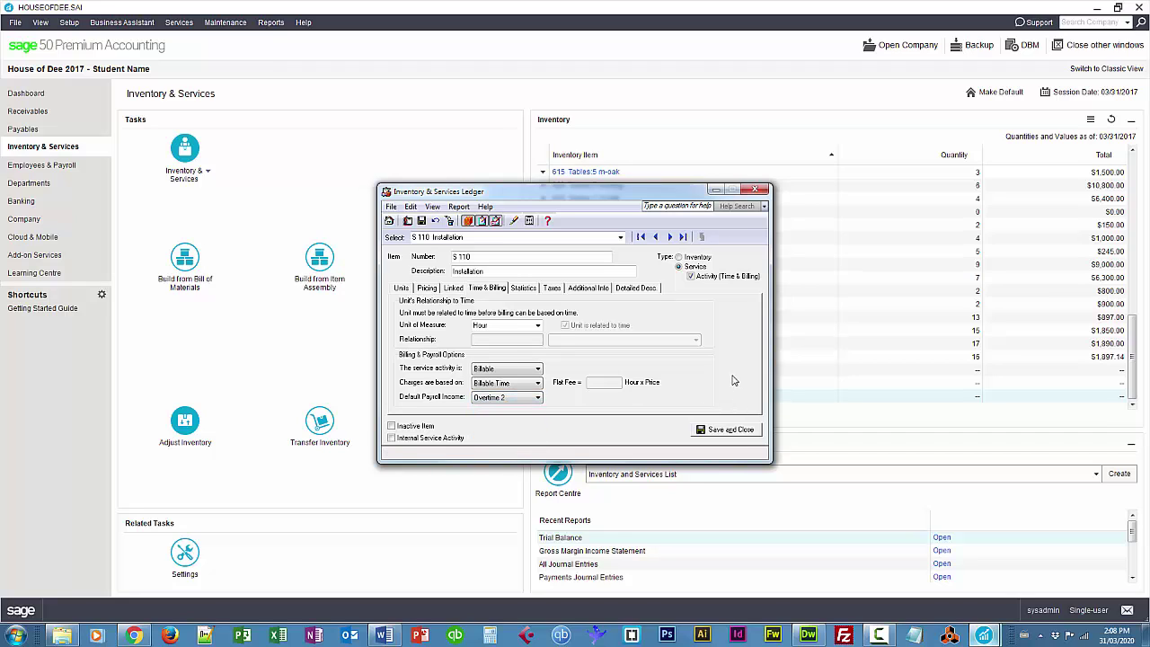
left_click(733, 431)
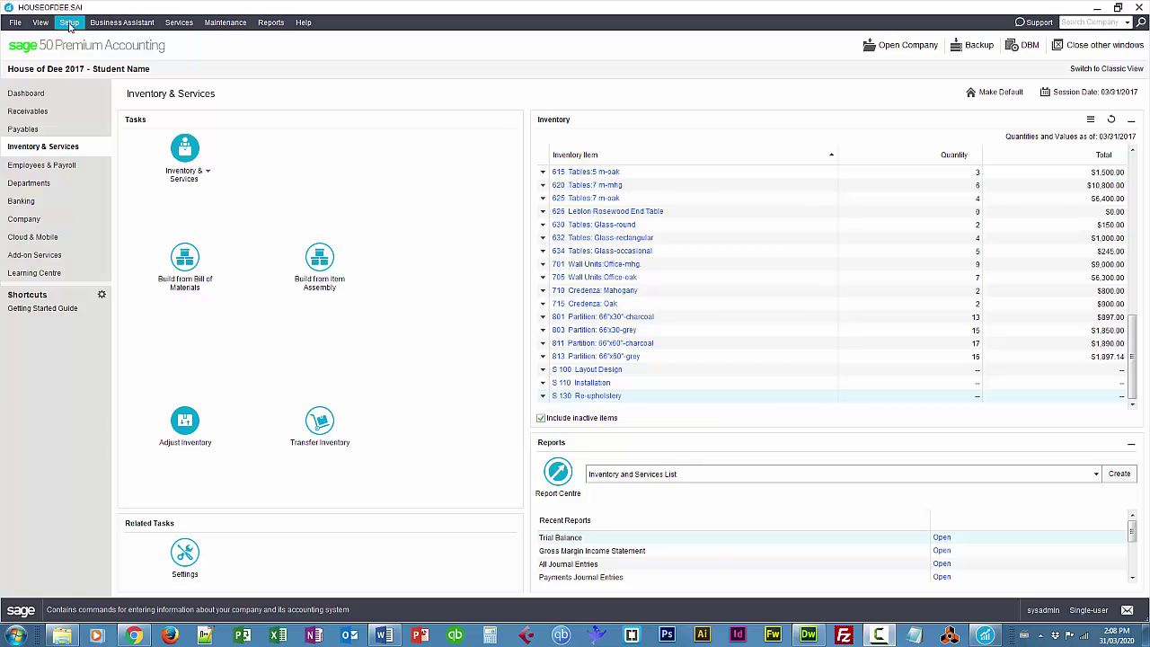
- Add a job category named Sales Pesons in the payroll settings
left_click(69, 23)
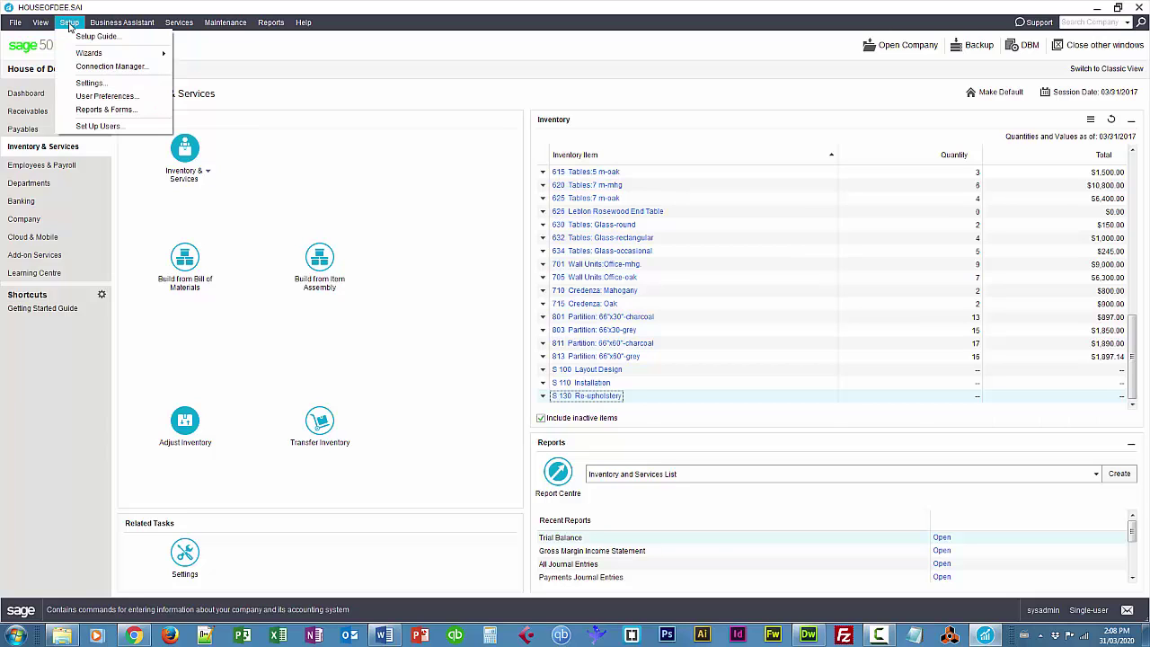
left_click(89, 83)
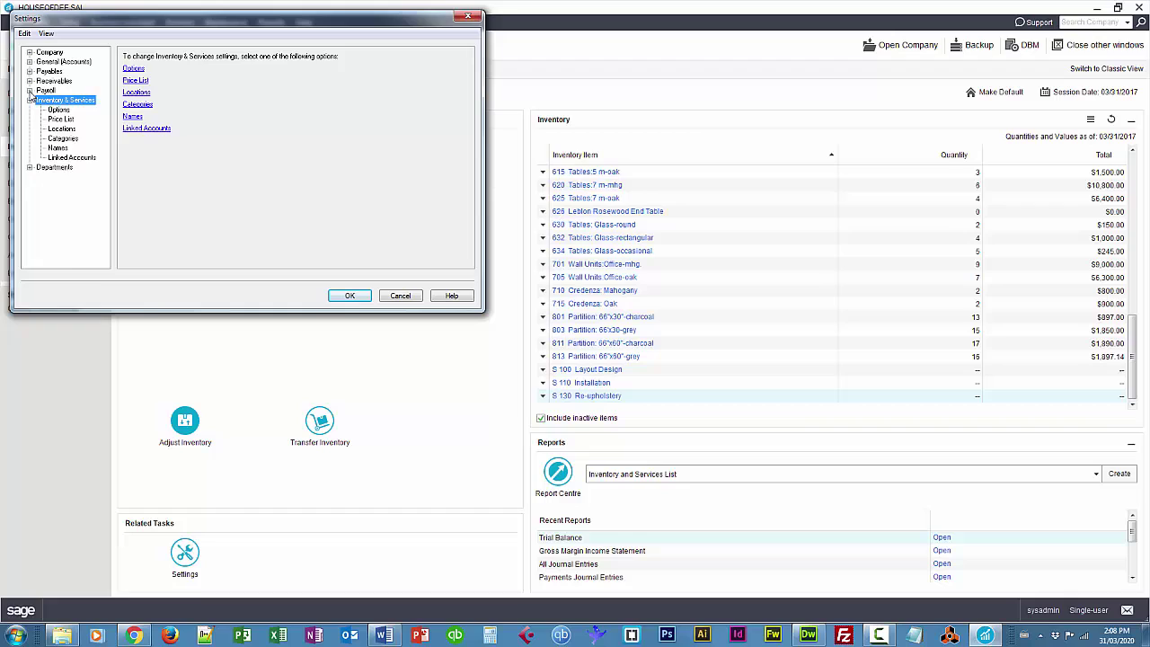
left_click(30, 90)
left_click(68, 157)
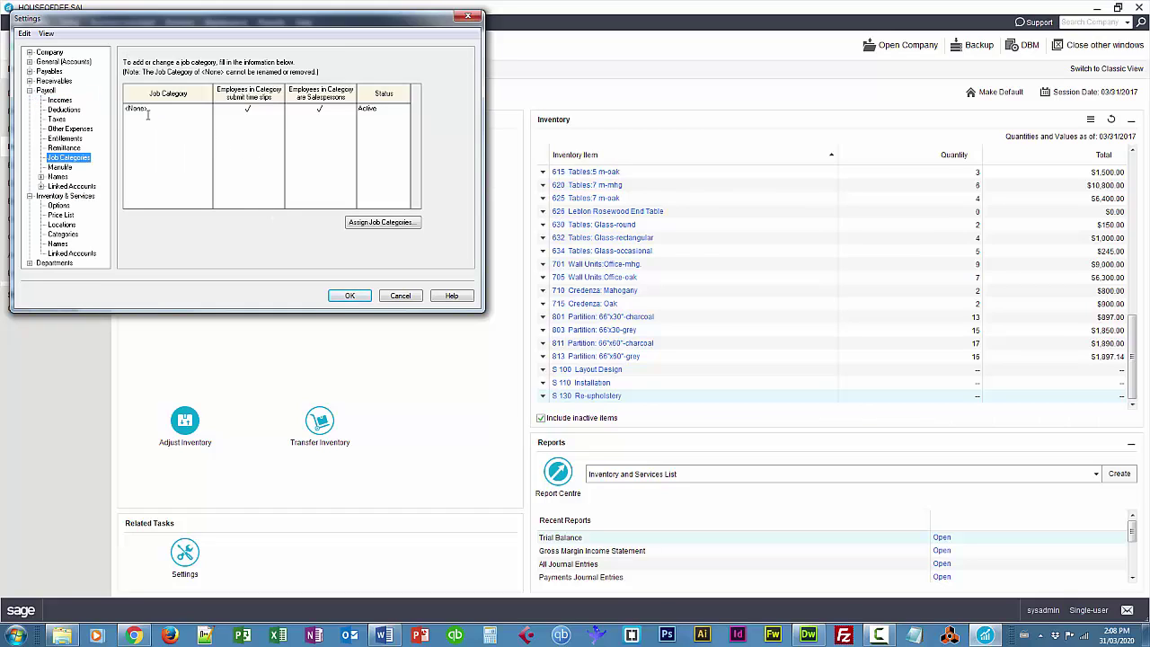
left_click(180, 119)
type("Sales Persons")
key("Tab")
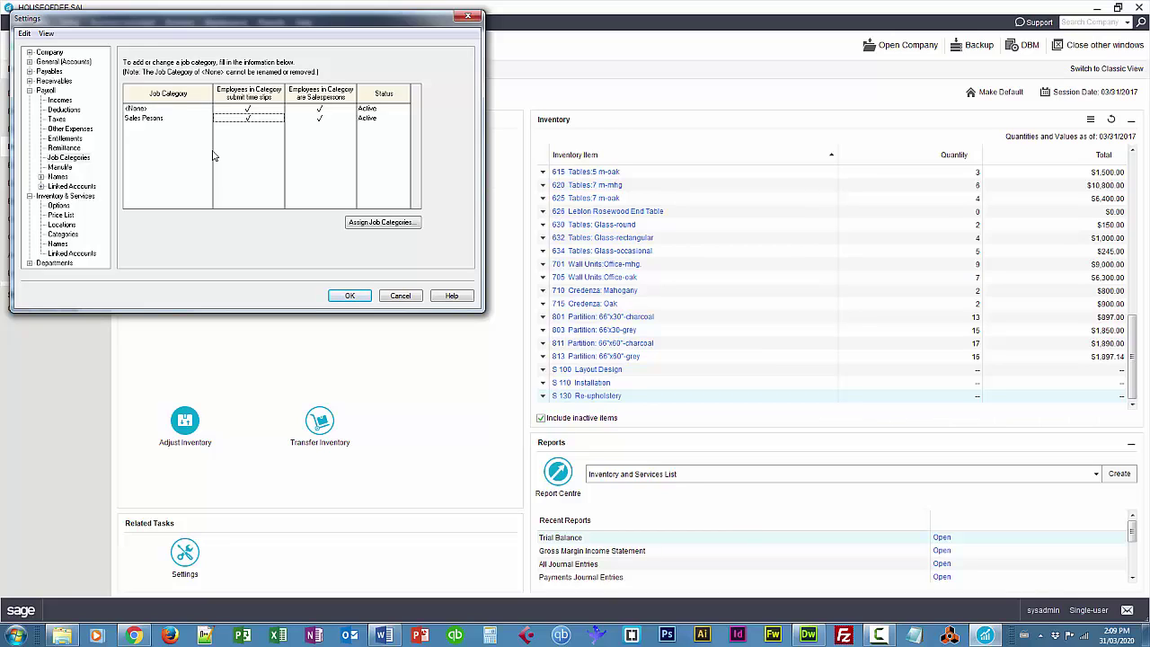
- Add a second payroll job category named Support Personnel
left_click(165, 126)
type("Support Personnel")
key("Tab")
- Assign the third listed employee to the Support Personnel job category
left_click(382, 222)
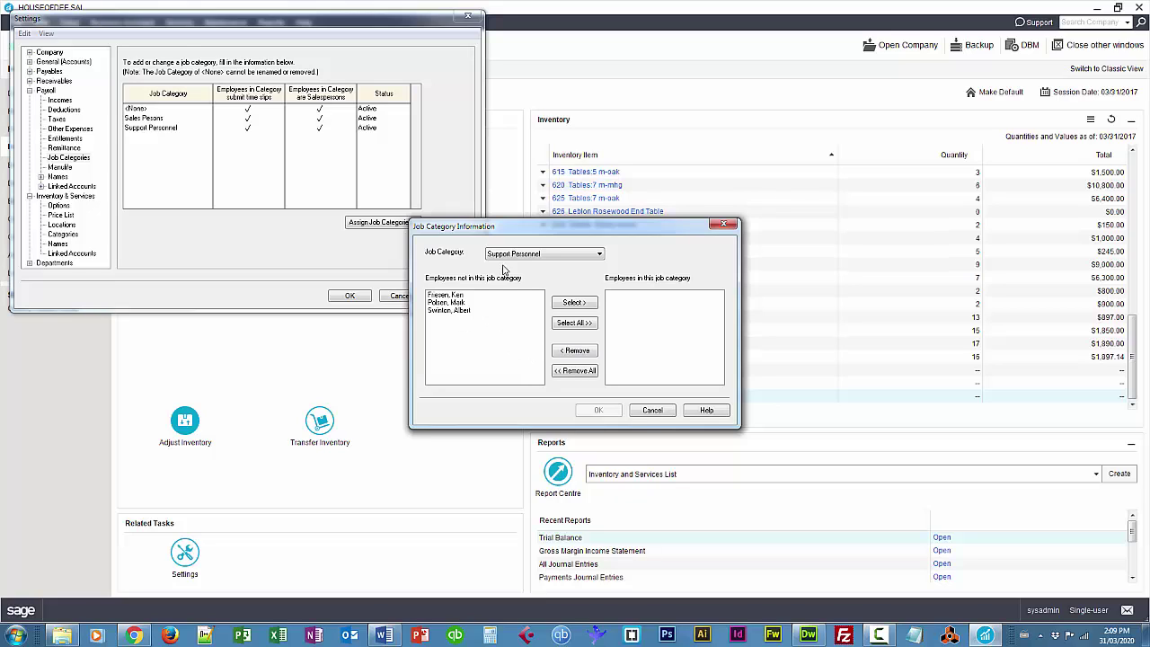
left_click(465, 313)
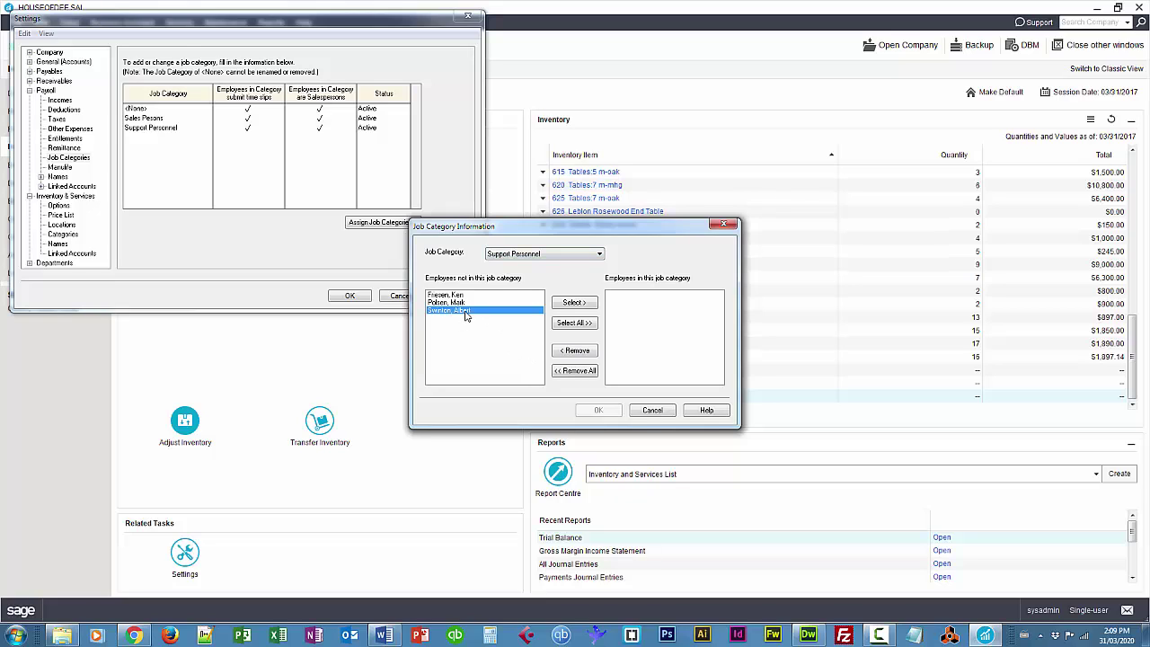
left_click(579, 306)
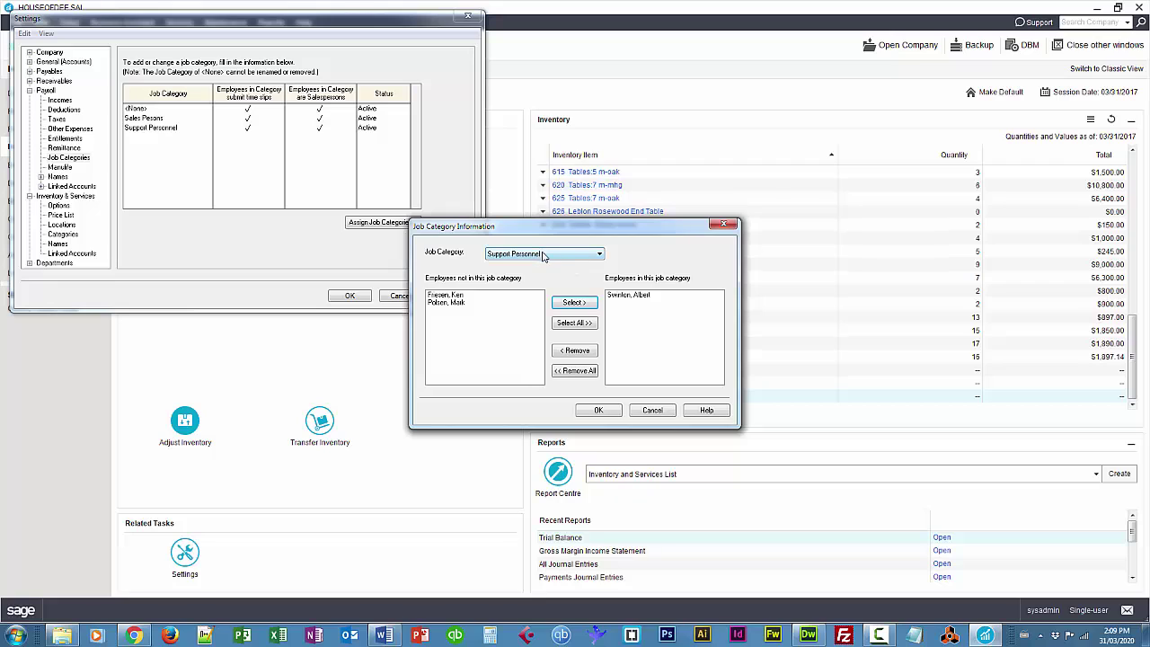
- Assign the second listed employee to the Sales Pesons job category and save the payroll settings
left_click(542, 255)
left_click(530, 272)
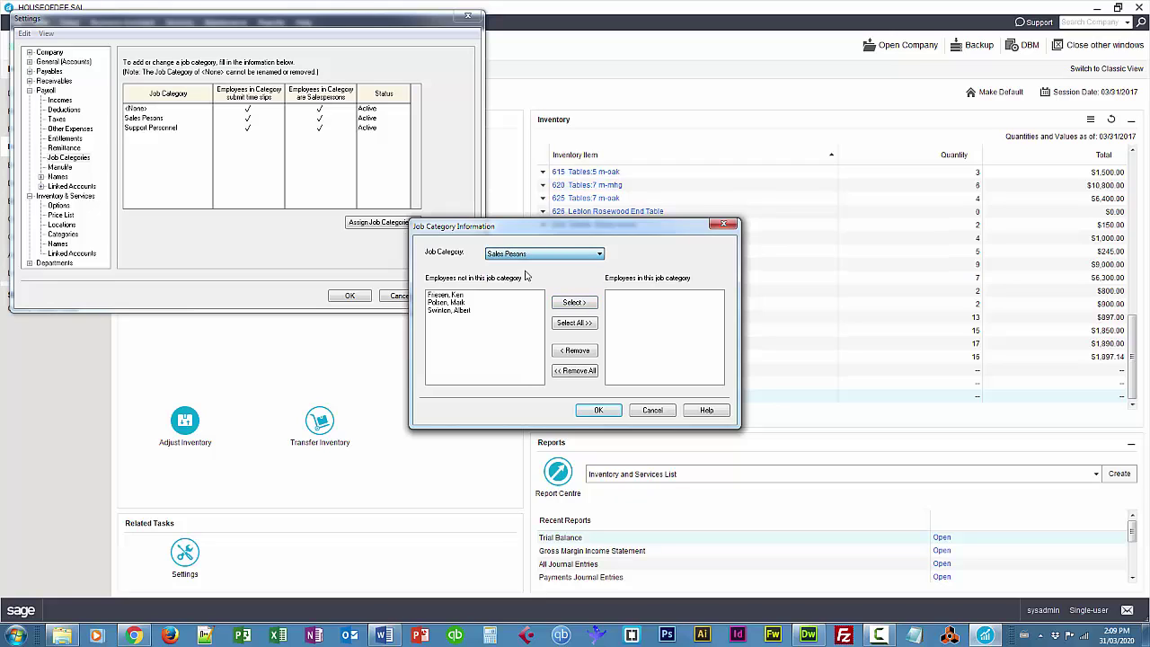
left_click(449, 303)
left_click(586, 303)
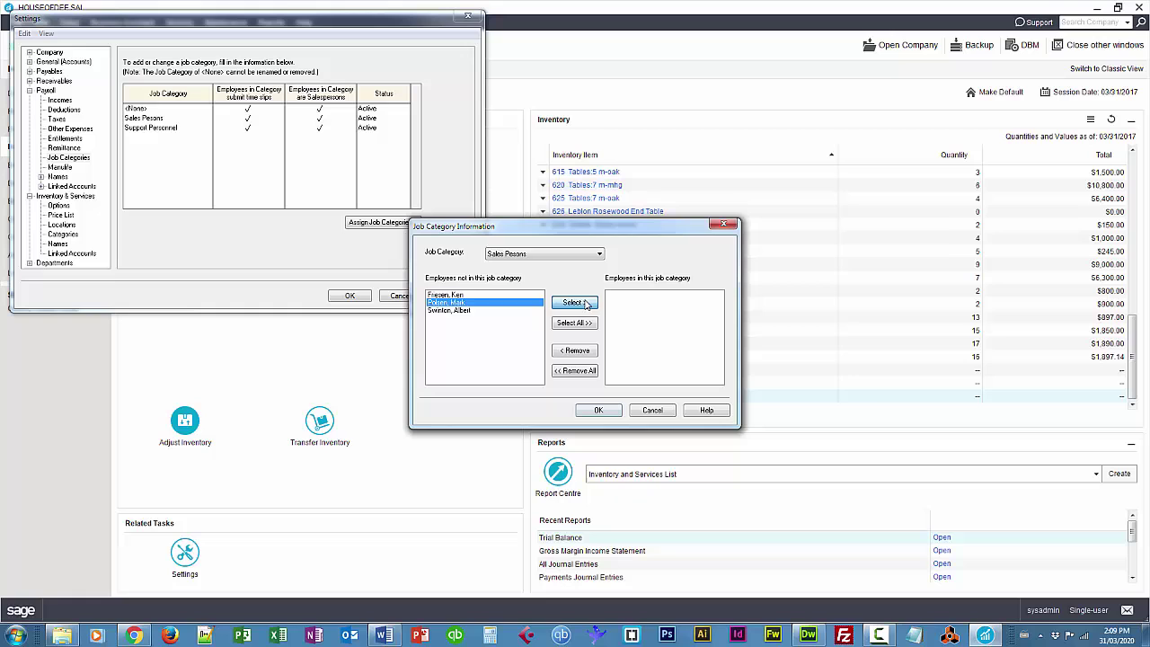
left_click(598, 411)
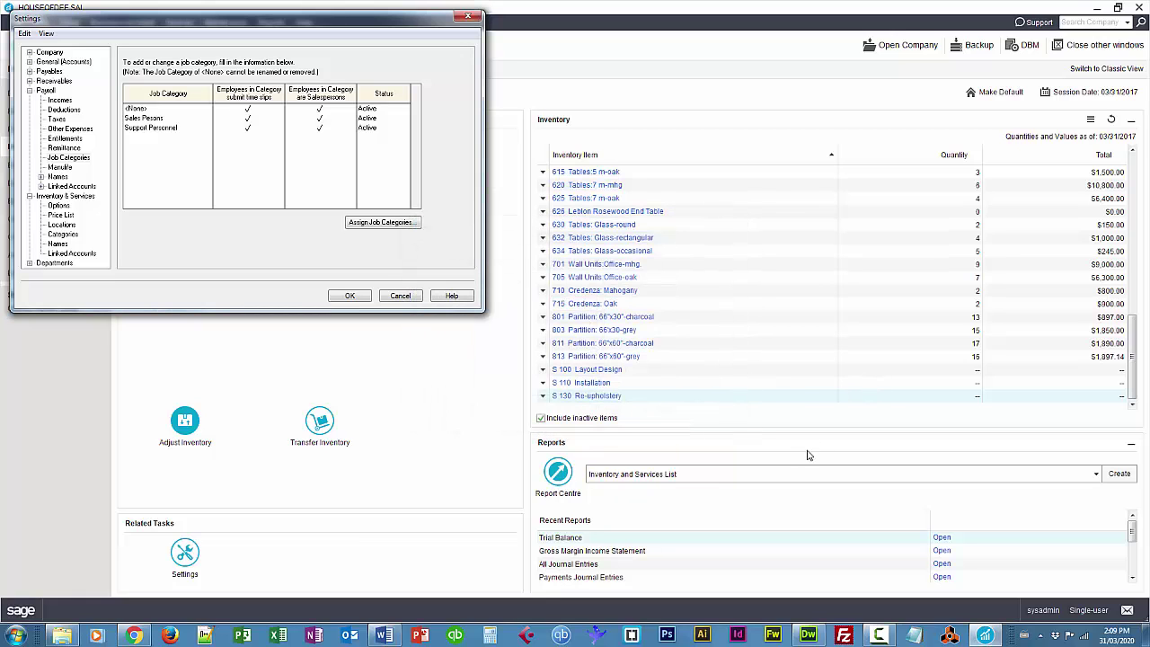
left_click(352, 297)
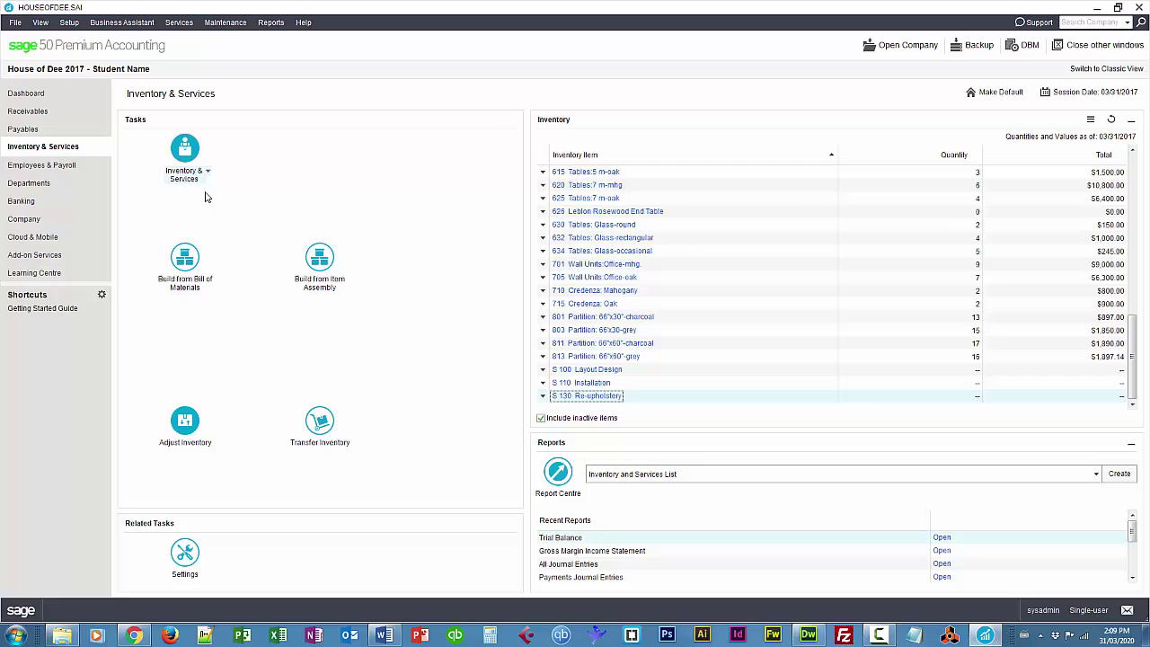
- Create a time slip for the second listed employee, dated 04/30/2017
left_click(48, 172)
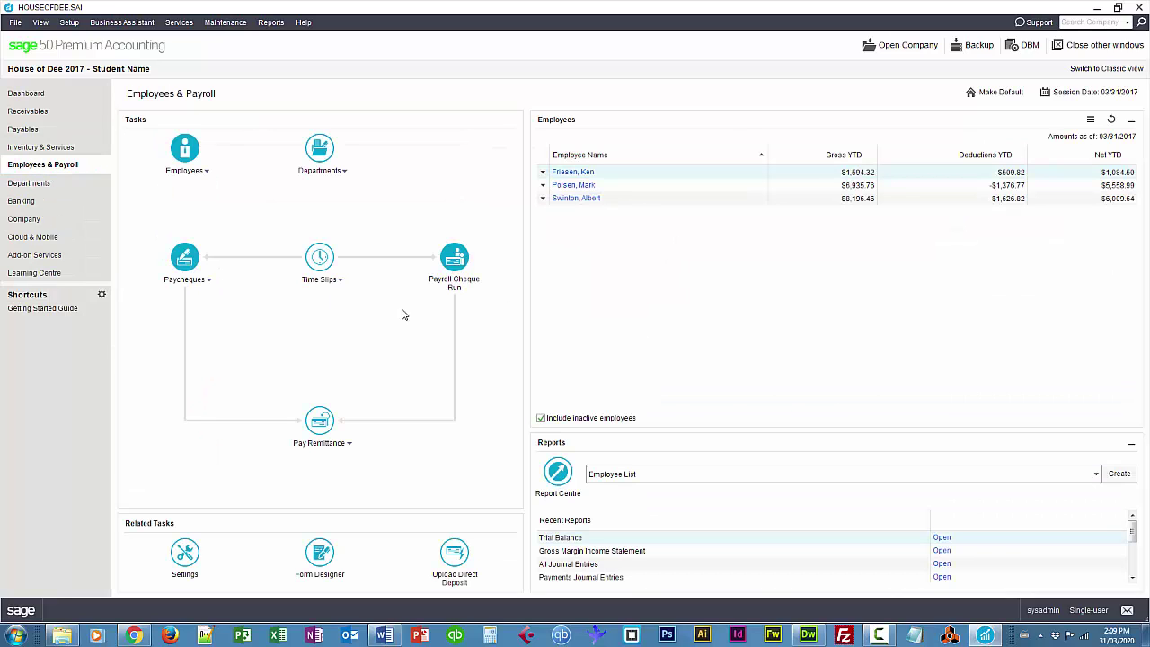
left_click(323, 281)
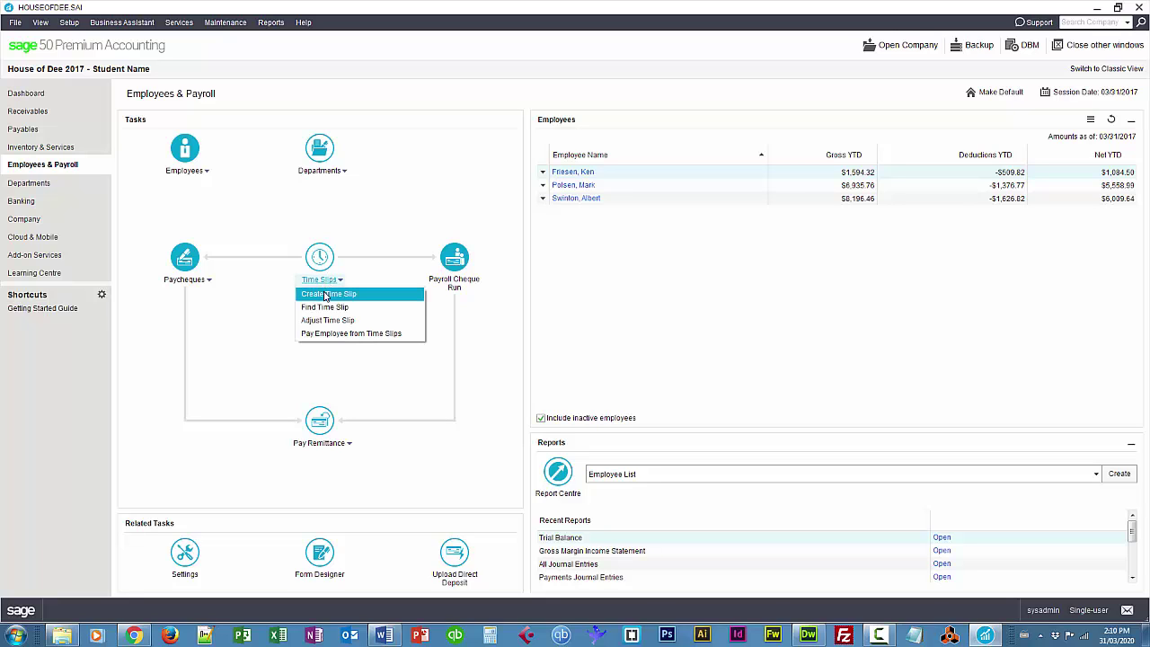
left_click(325, 294)
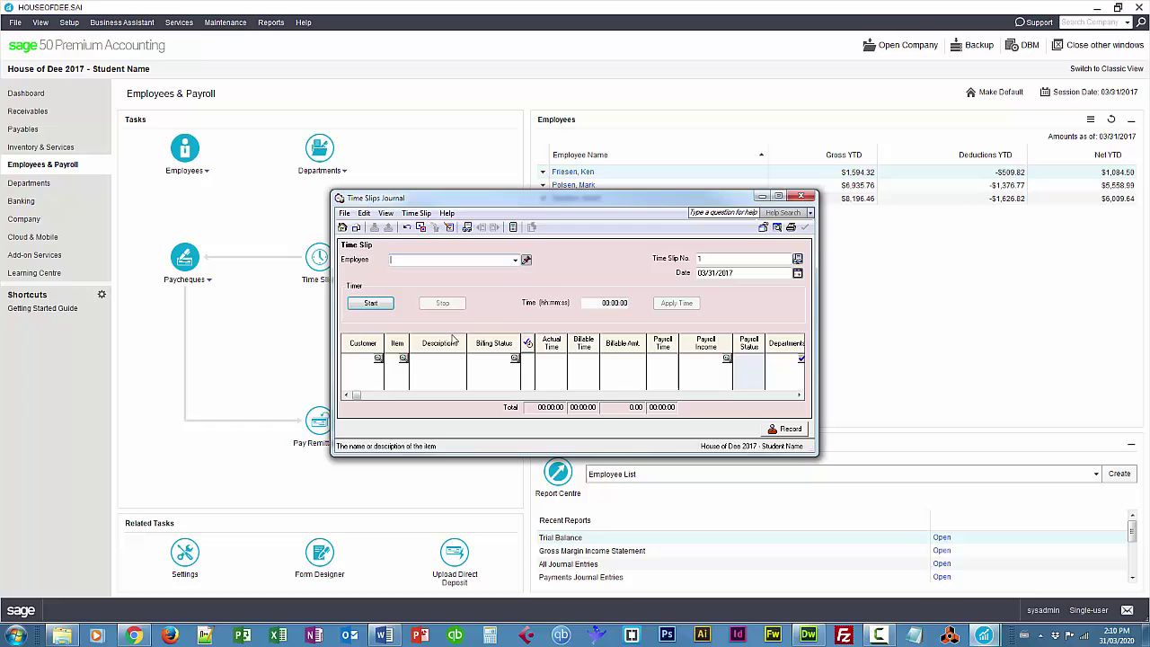
left_click(514, 260)
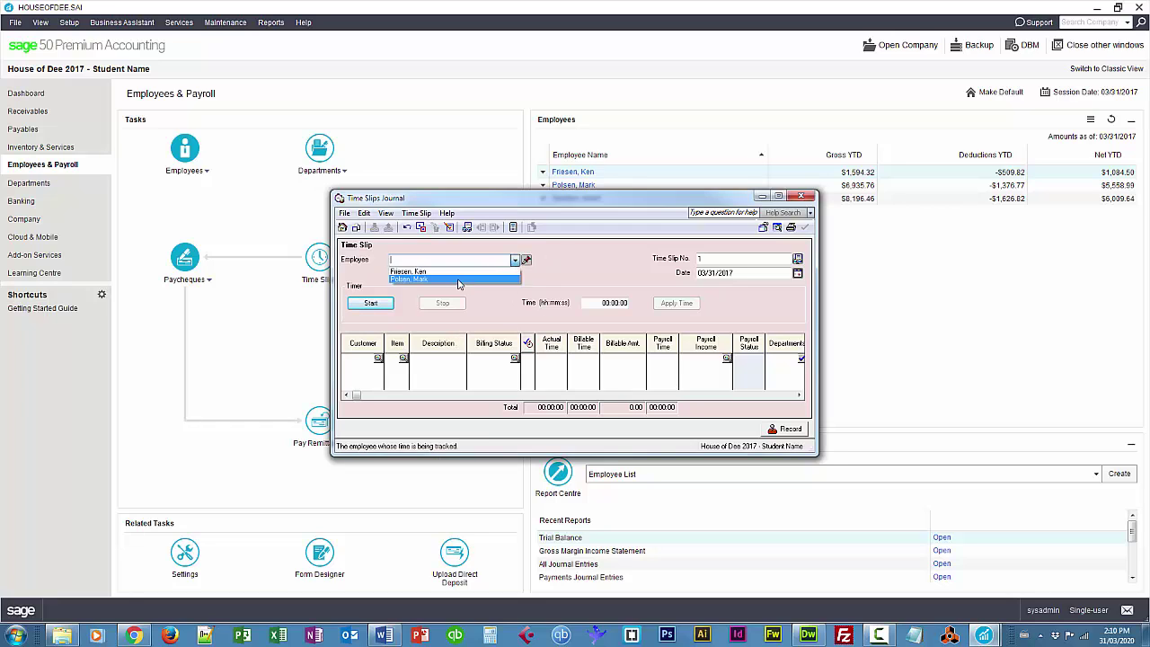
left_click(490, 282)
left_click(798, 274)
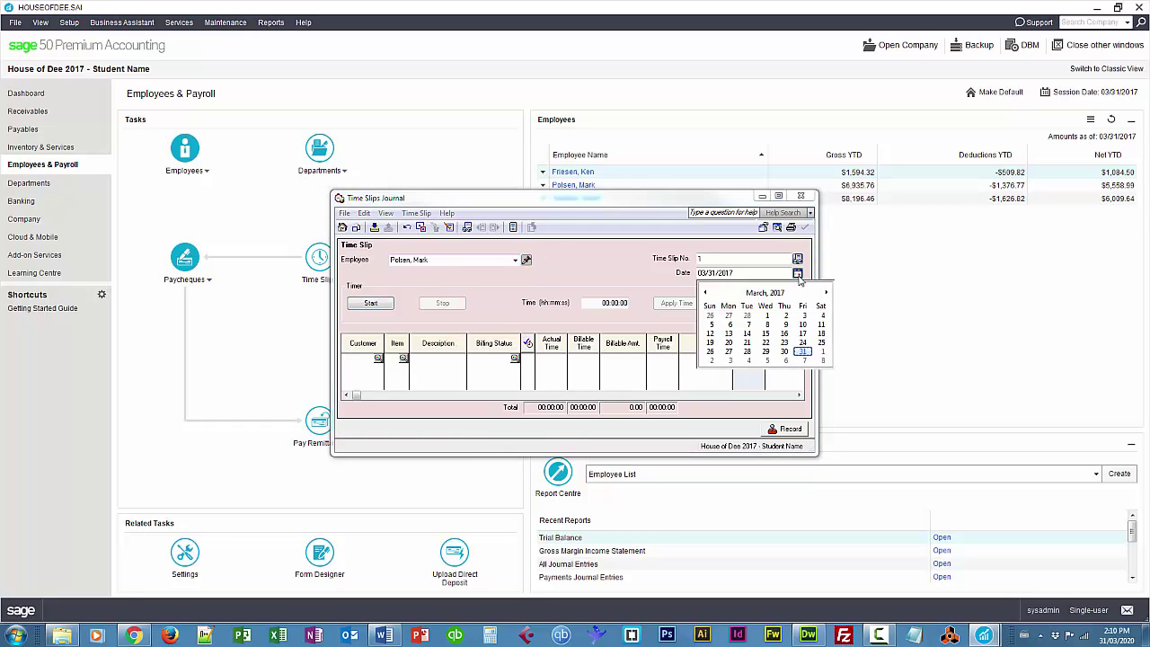
left_click(826, 292)
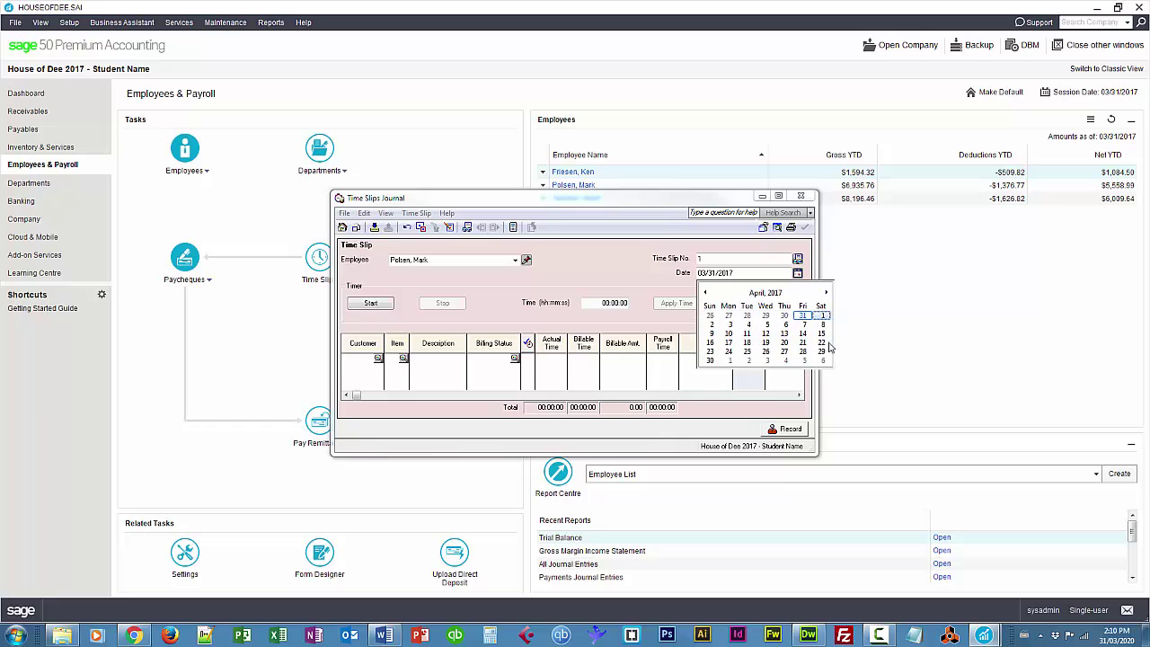
left_click(710, 360)
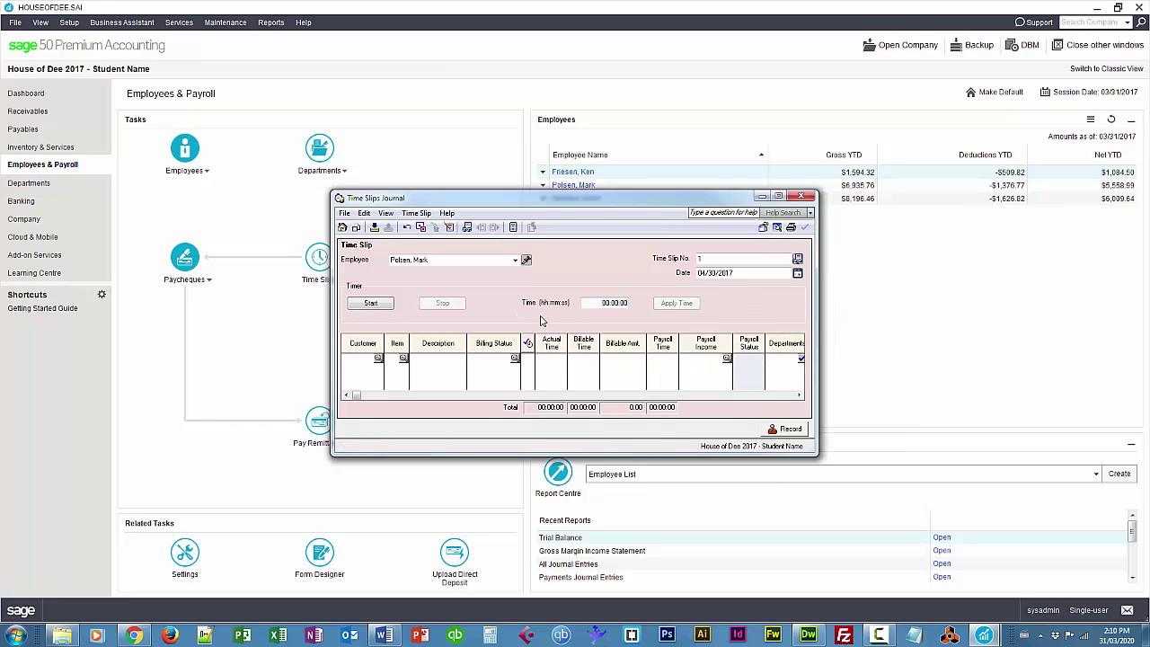
- Add a time slip line for customer Dickson Bros. Investment with the activity S 100 Layout Design
left_click(370, 358)
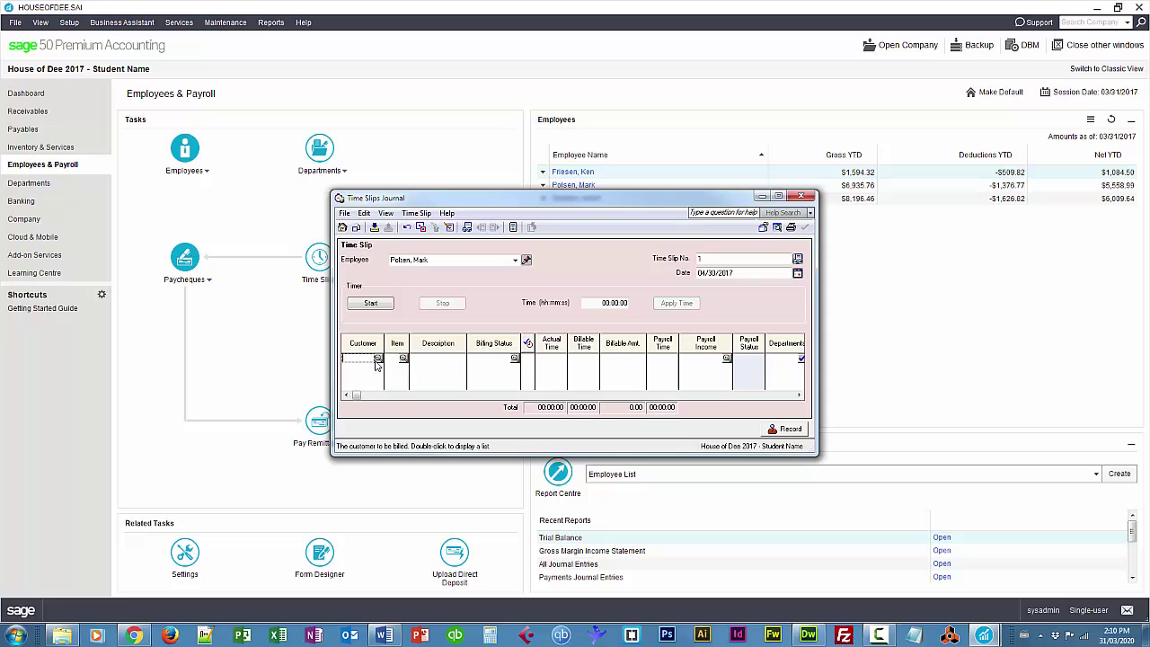
left_click(378, 358)
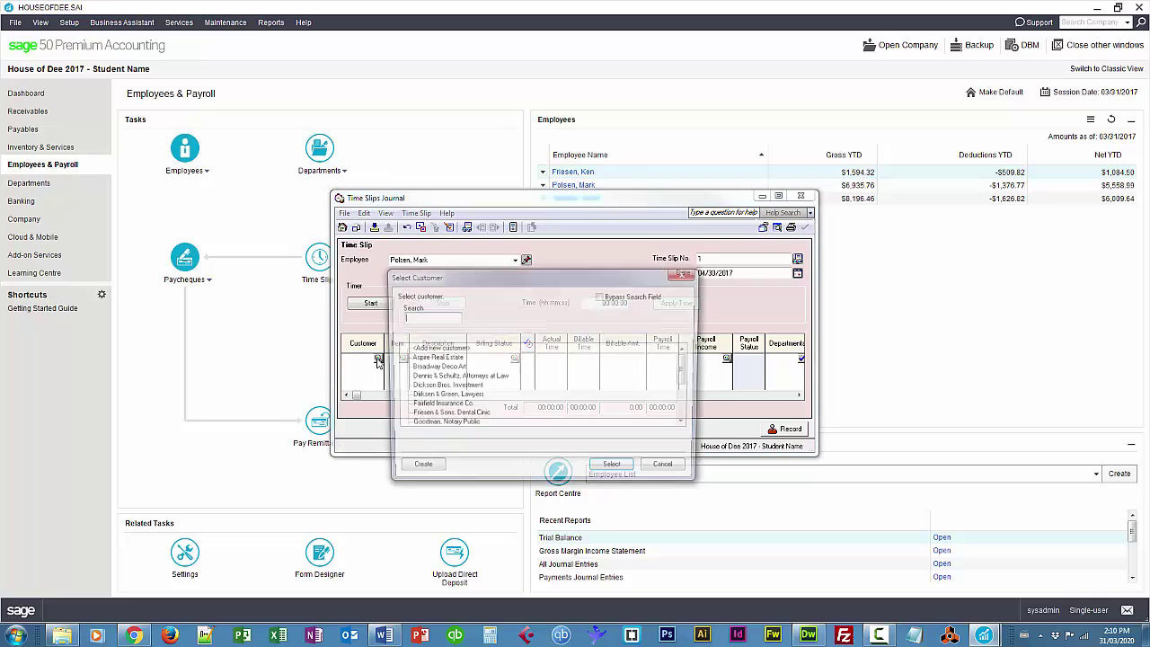
left_click(422, 388)
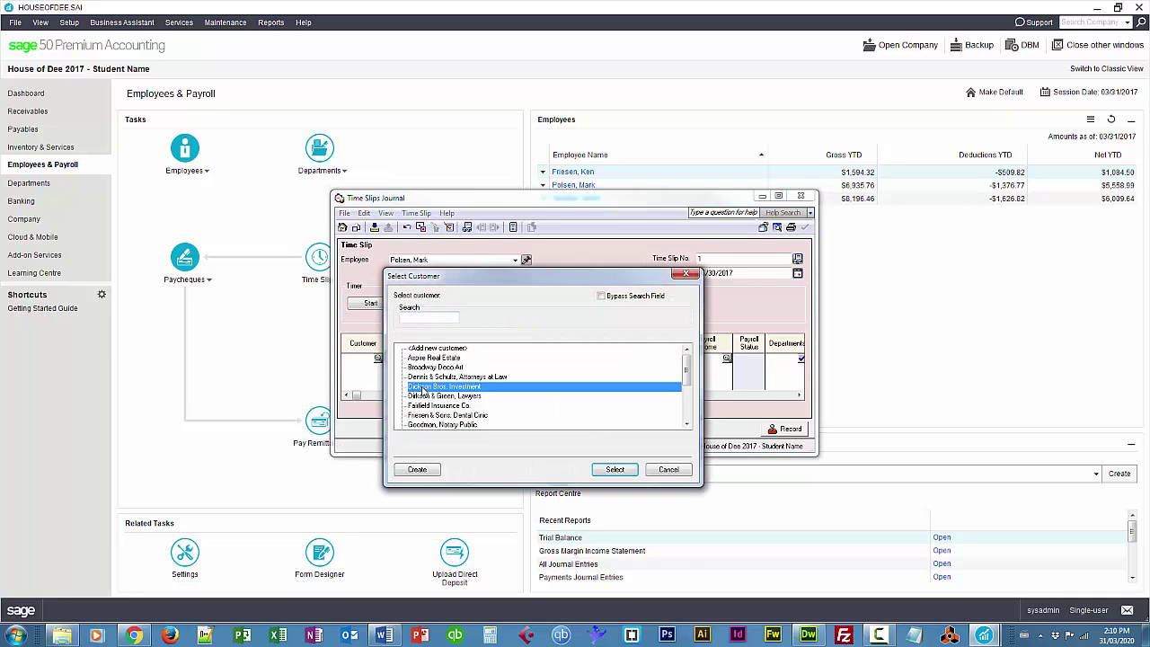
left_click(609, 467)
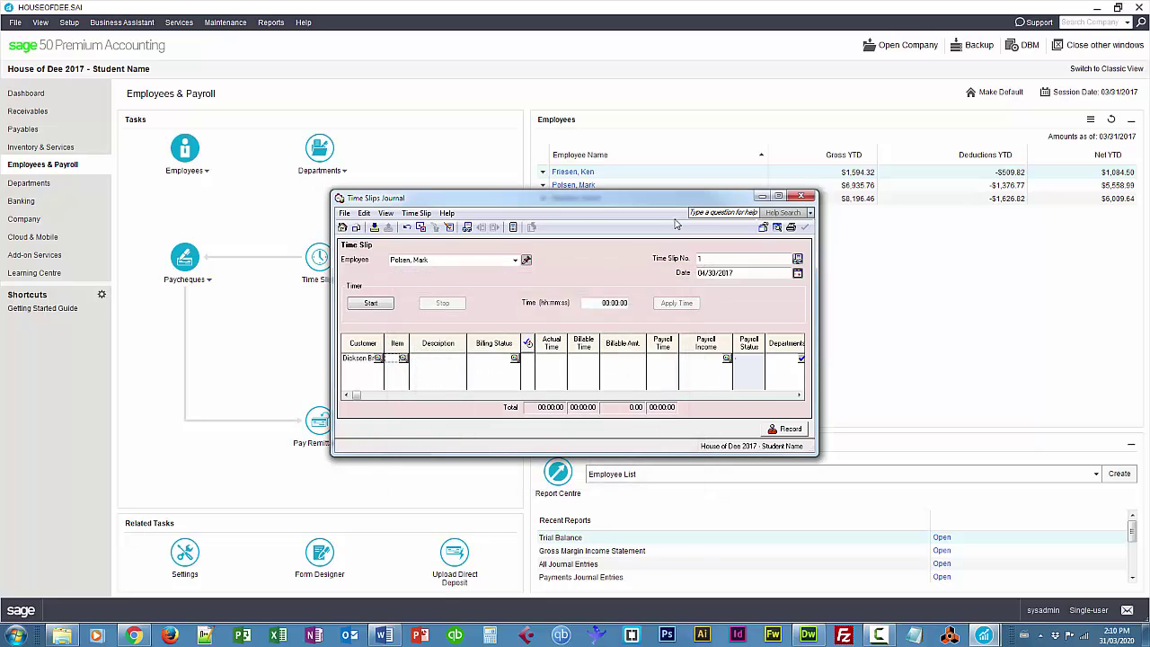
left_click(403, 359)
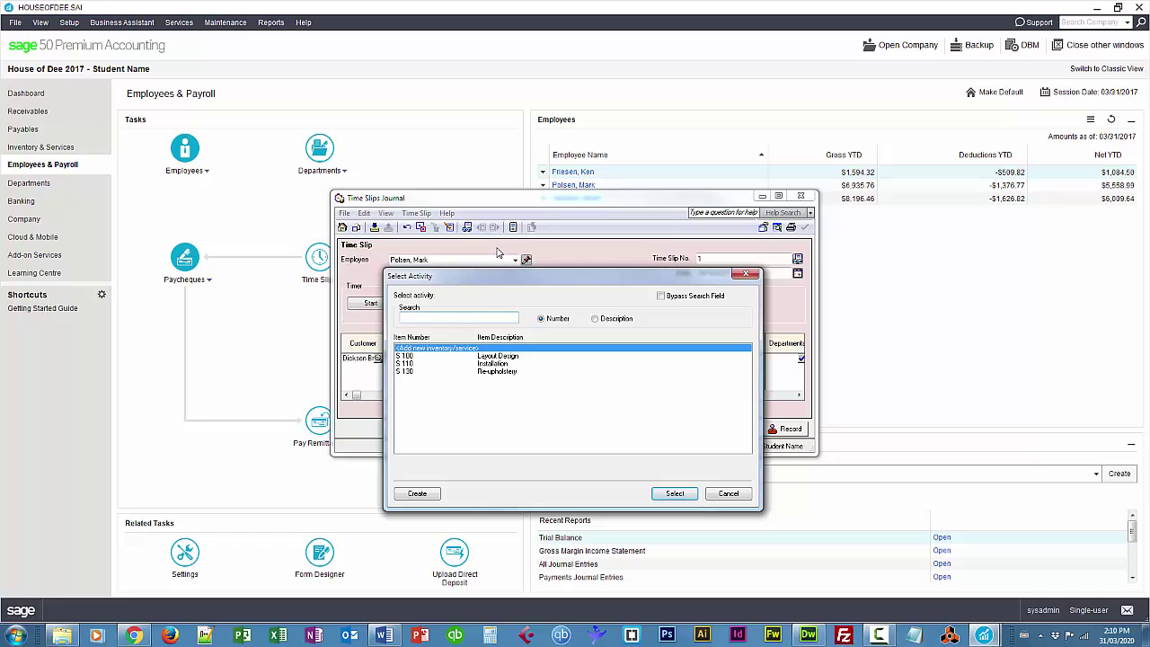
left_click(506, 357)
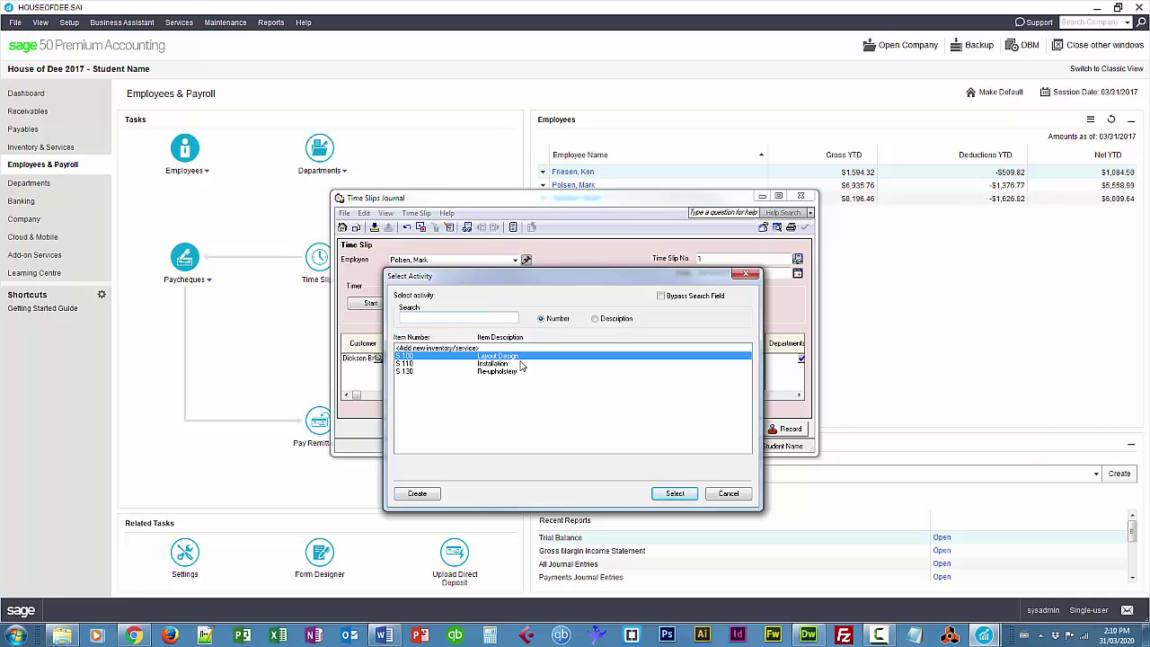
left_click(674, 493)
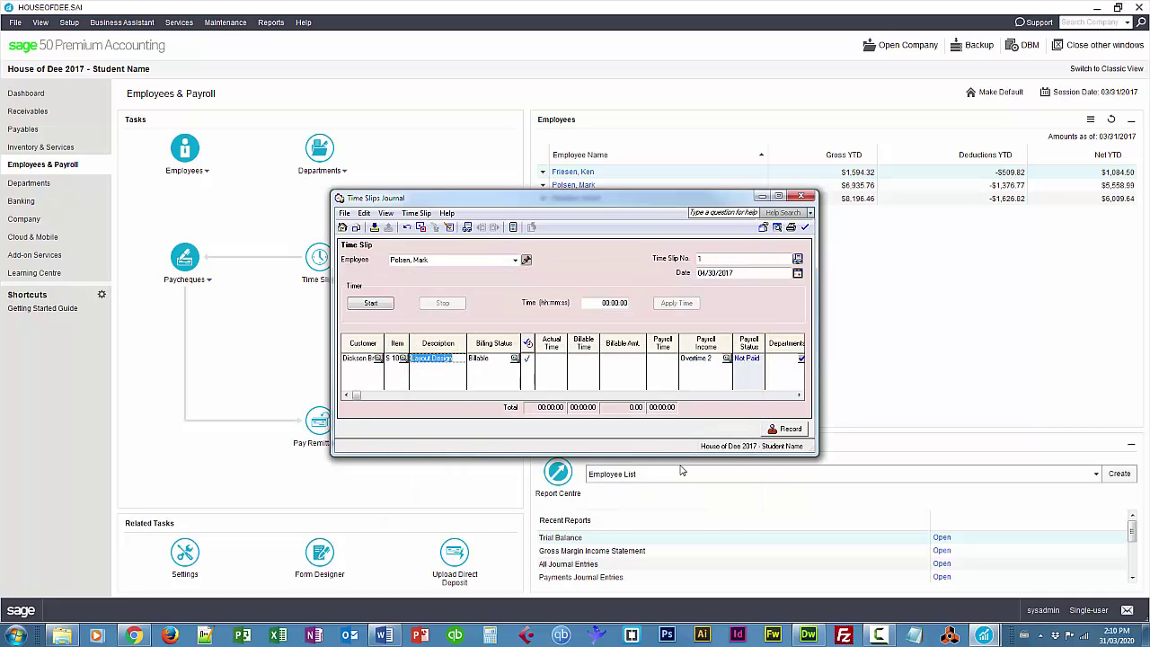
- Enter 2 hours of actual time for Layout Design, record the time slip with its future date, and close the journal
left_click(552, 357)
type("2")
key("Tab")
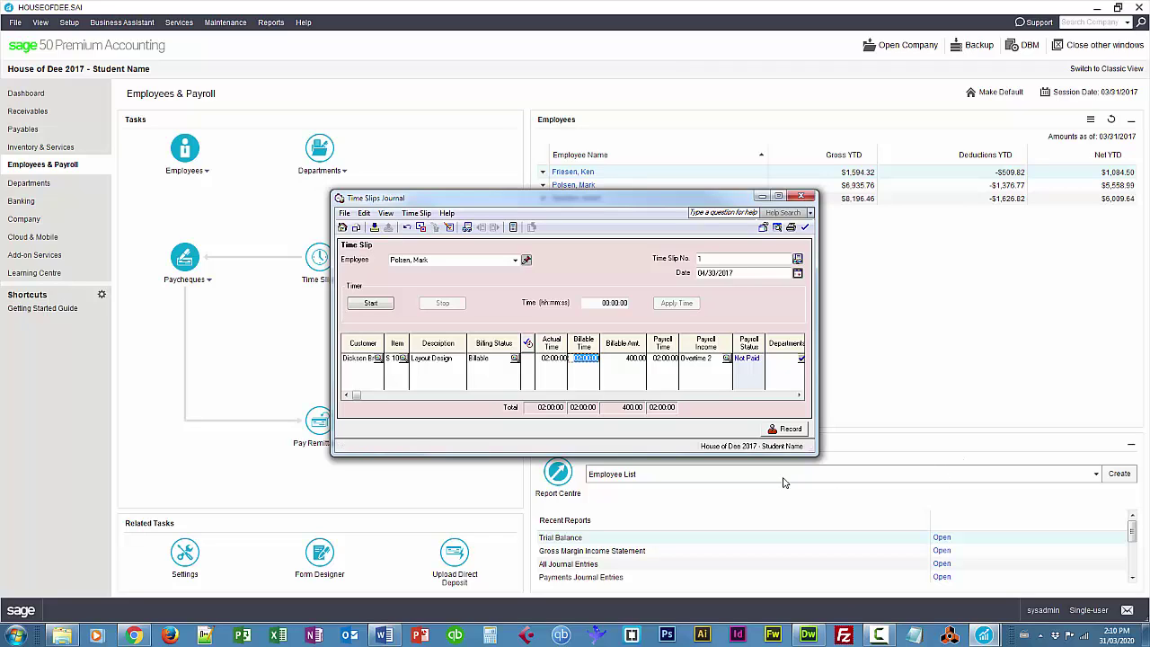
left_click(790, 430)
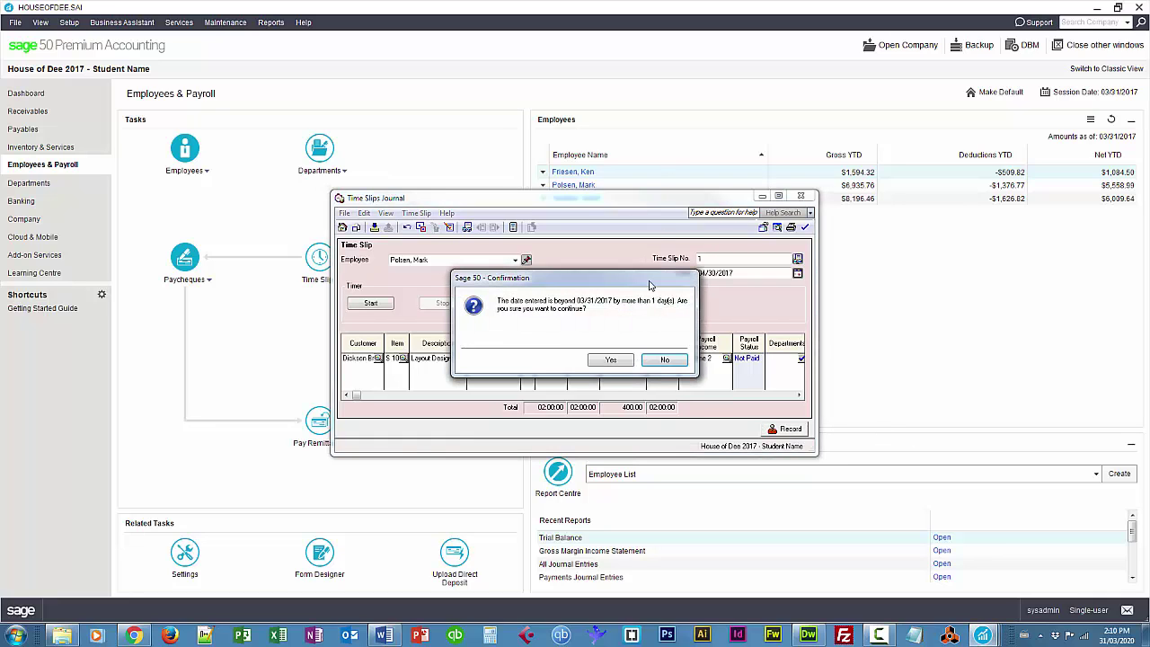
left_click(613, 360)
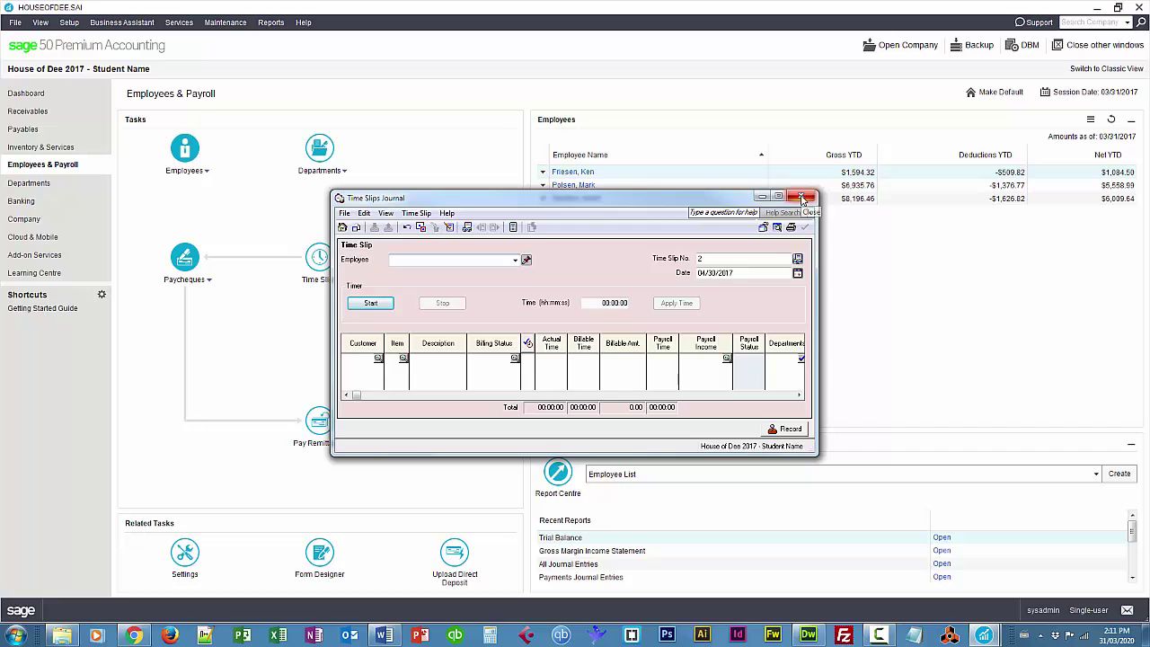
left_click(802, 199)
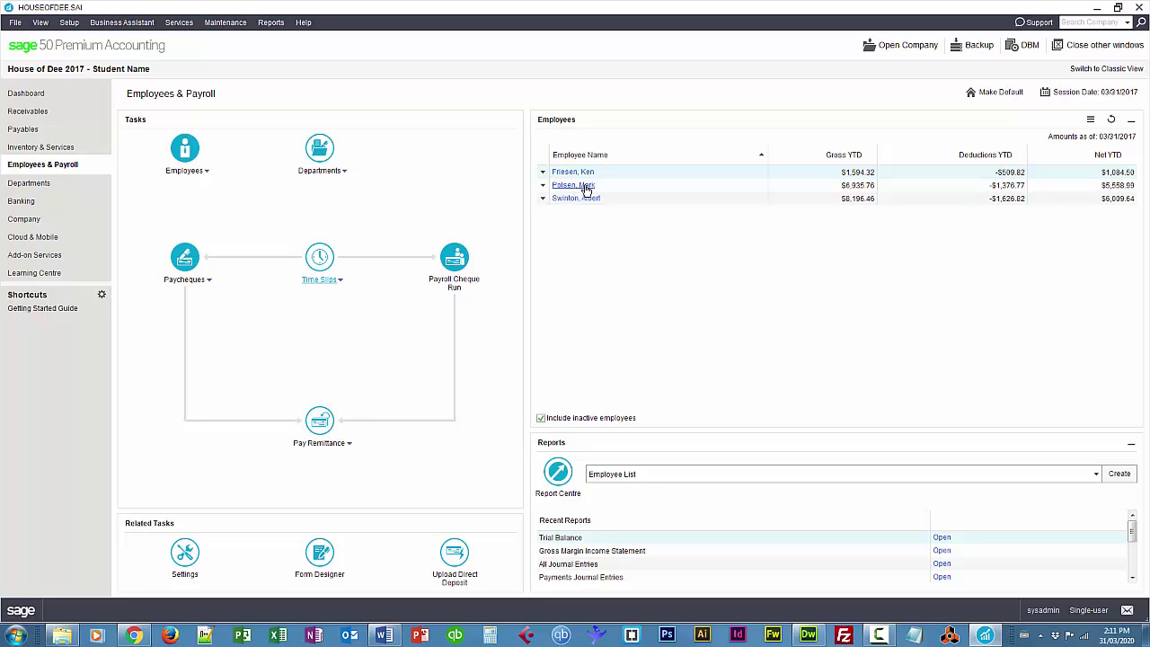
- Enable Overtime 2 income at 50.00 per hour in the second listed employee's payroll record and save it
left_click(586, 189)
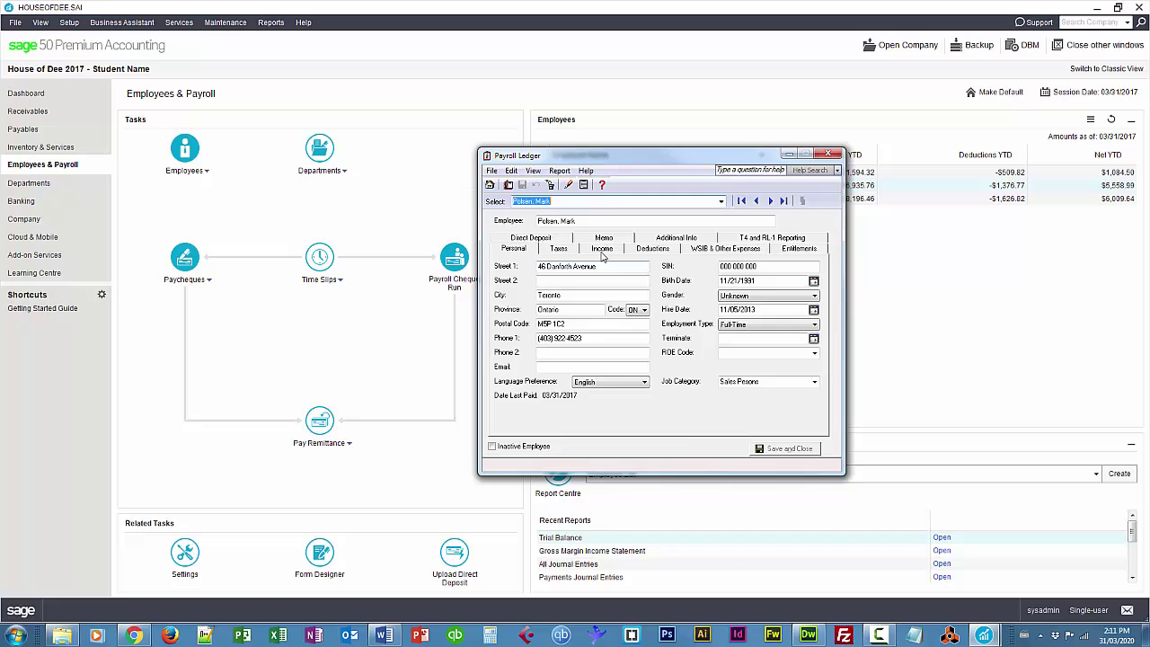
left_click(602, 252)
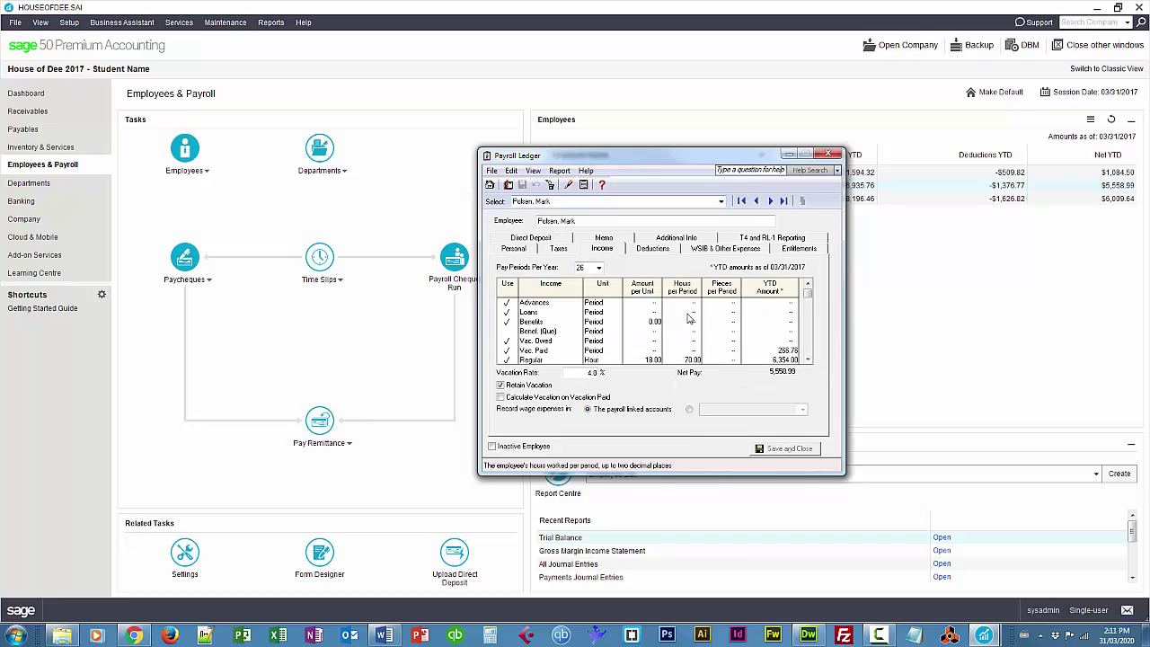
left_click(808, 360)
left_click(808, 359)
left_click(808, 360)
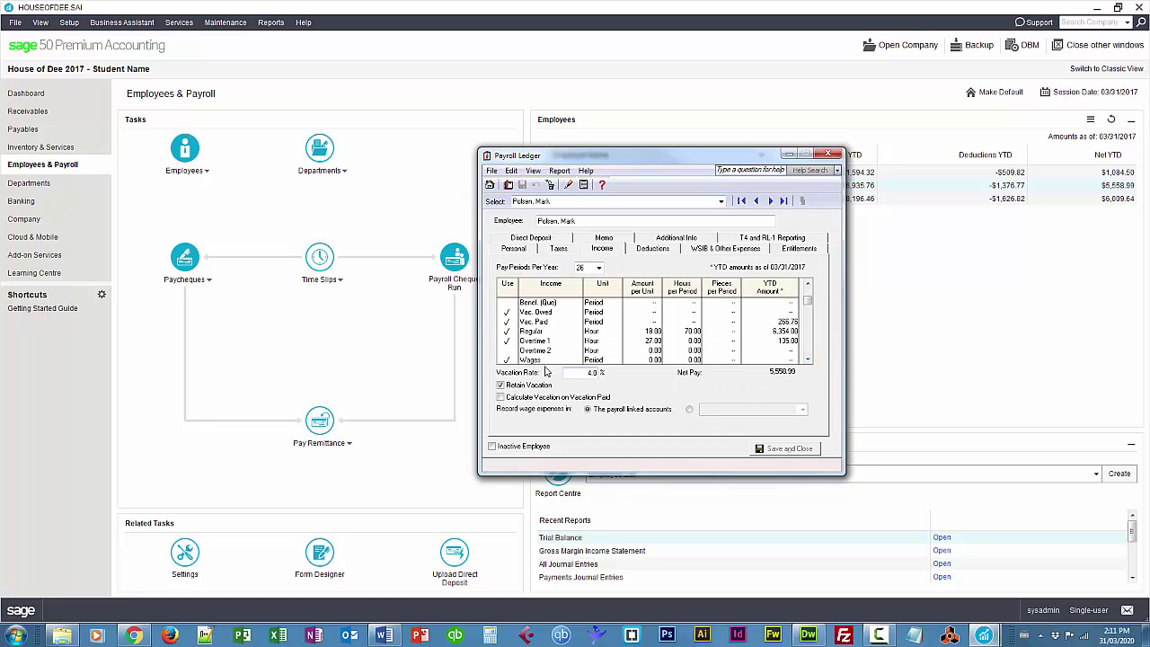
left_click(507, 359)
left_click(654, 351)
key("Tab")
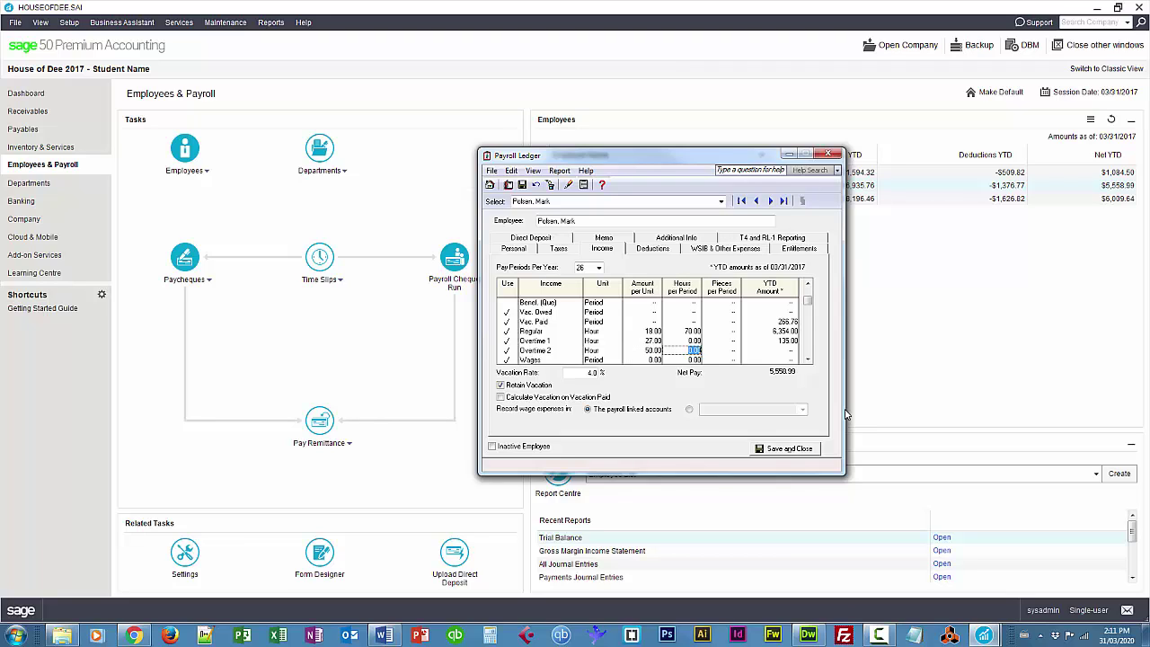
left_click(783, 451)
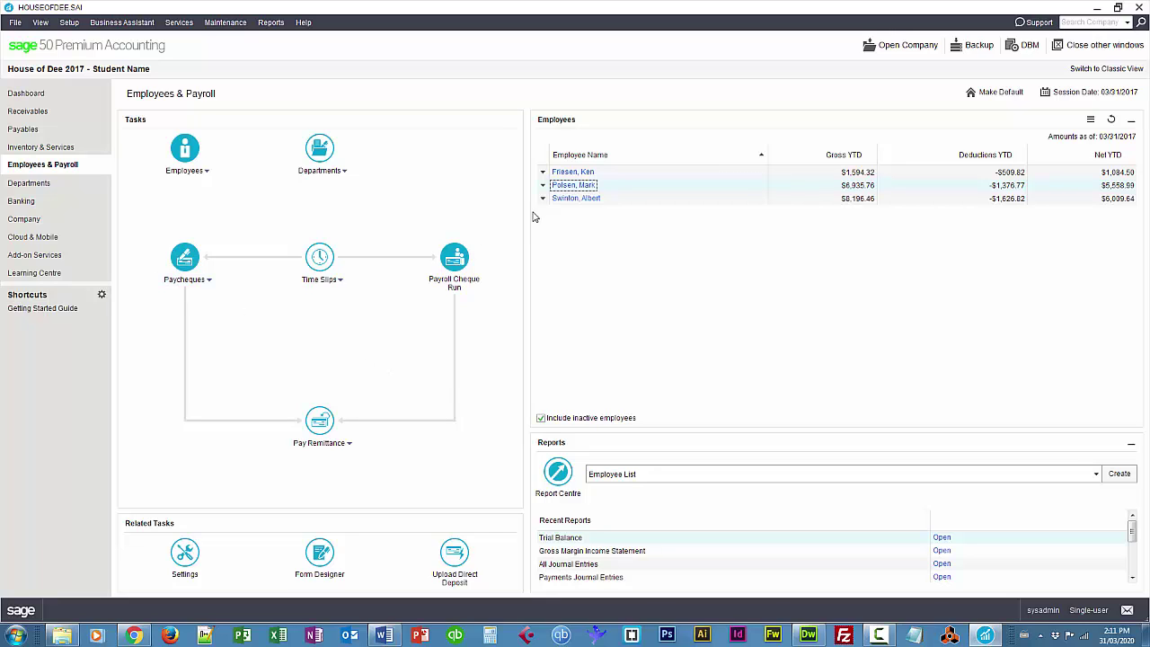
- Start a paycheque for the second listed employee and set the cheque date to 04/30/2017
left_click(543, 185)
left_click(580, 208)
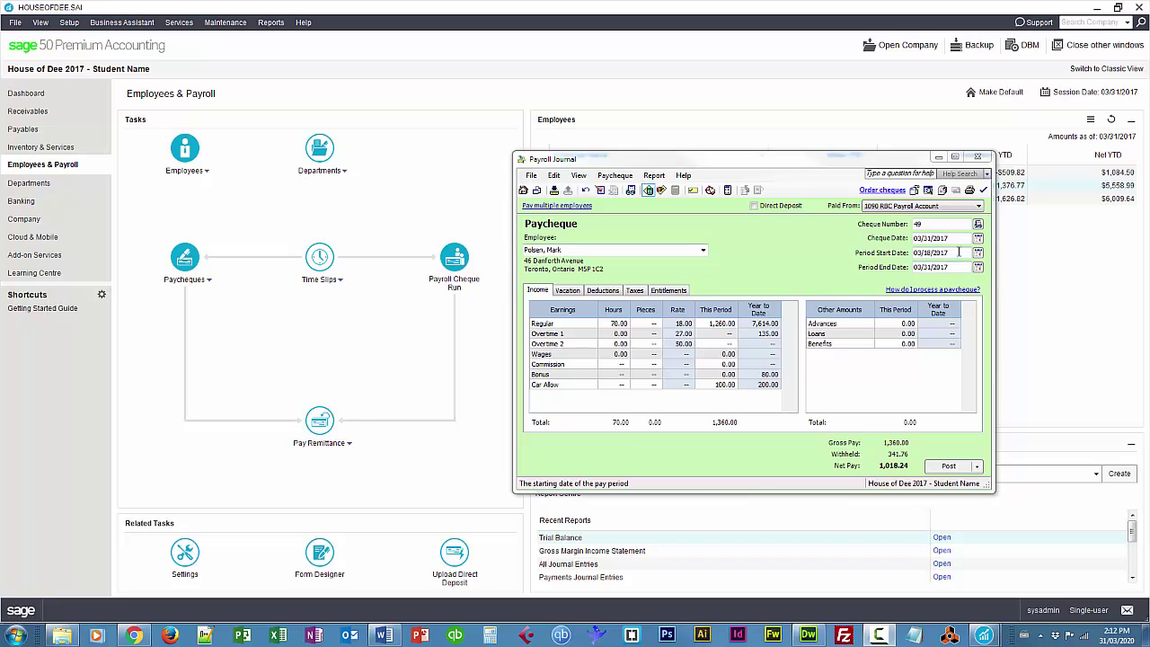
left_click(978, 238)
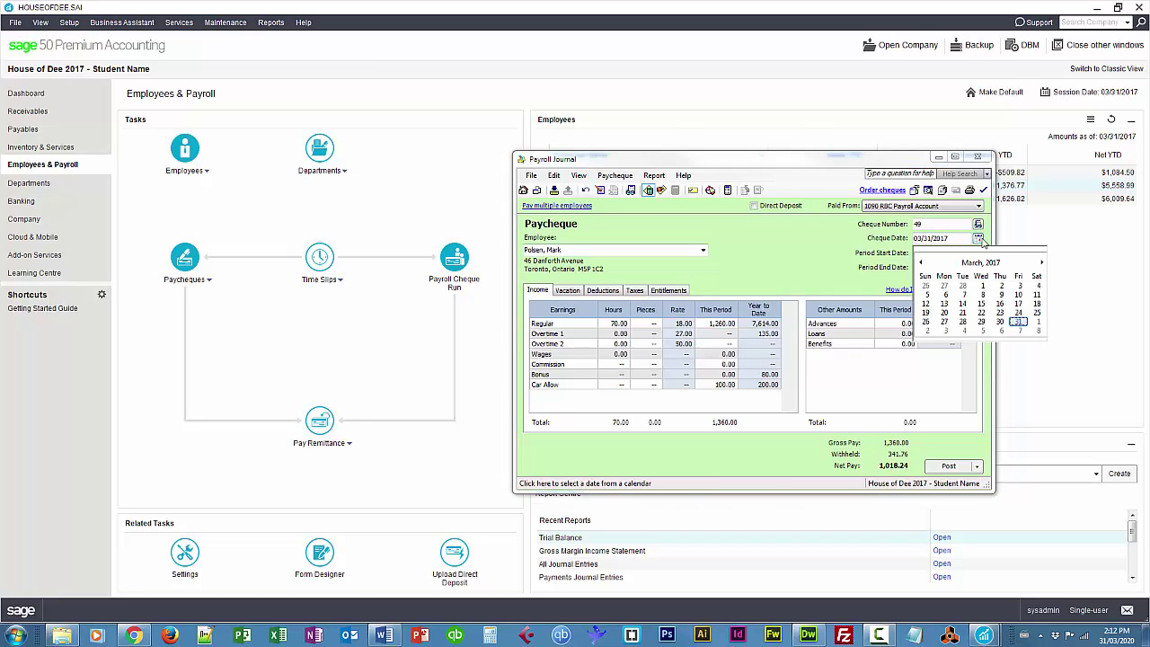
left_click(1041, 263)
left_click(926, 331)
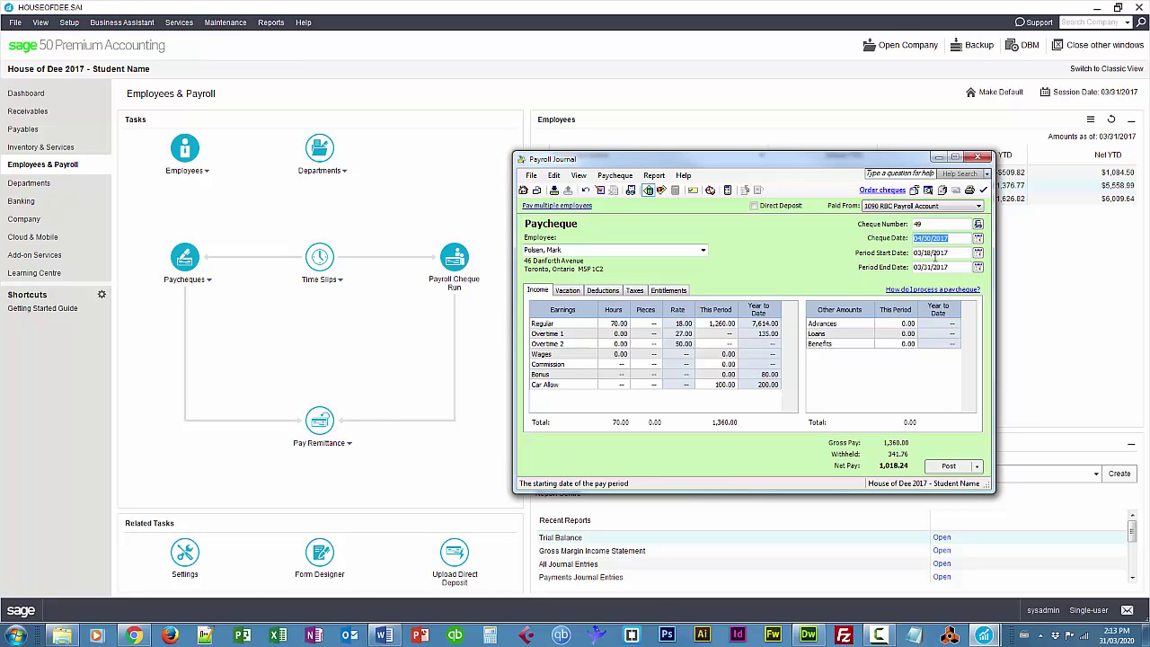
- Set the paycheque's period end date to 03/30/2017 and its period start date to 04/16/2017
left_click(979, 268)
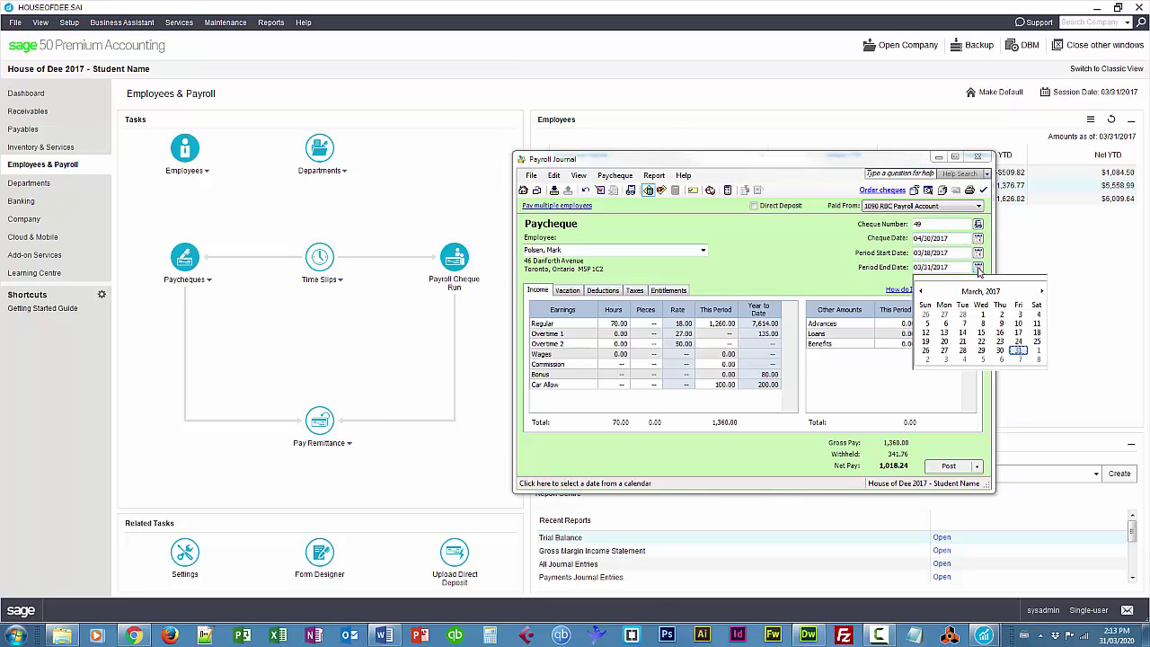
left_click(1000, 351)
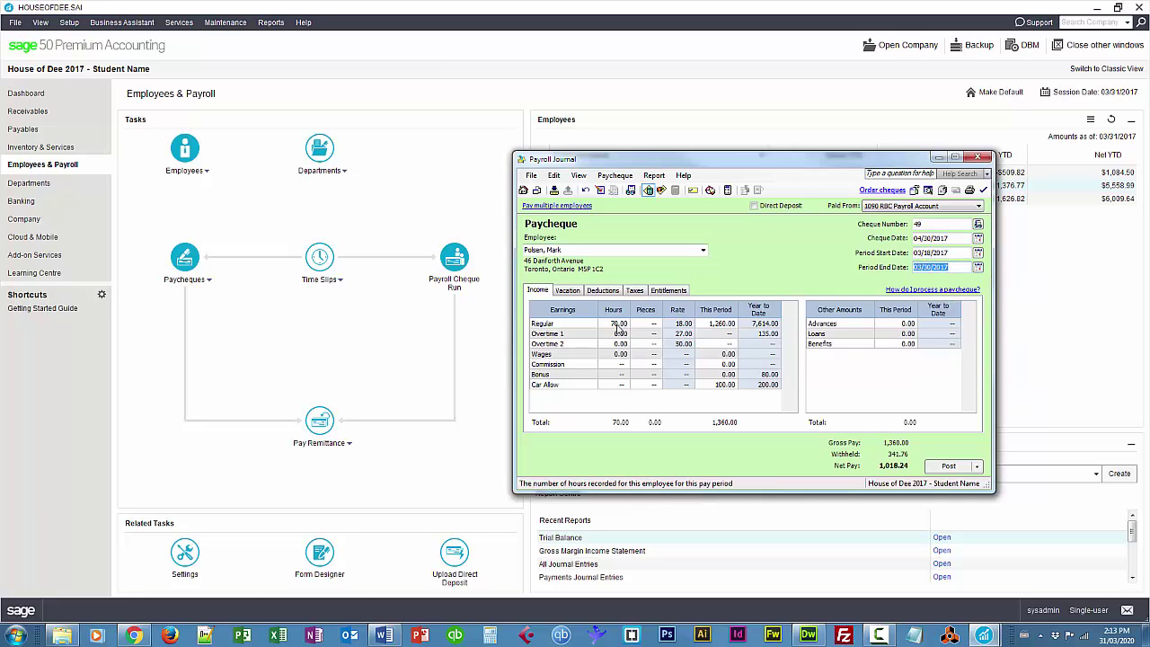
left_click(979, 254)
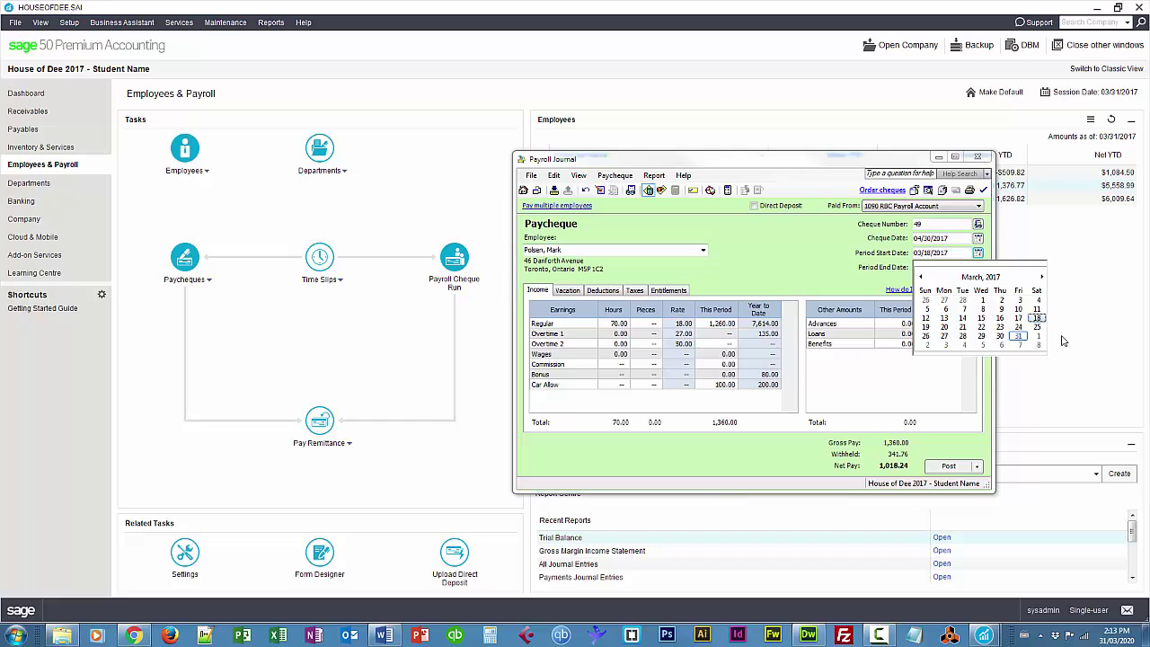
left_click(1042, 277)
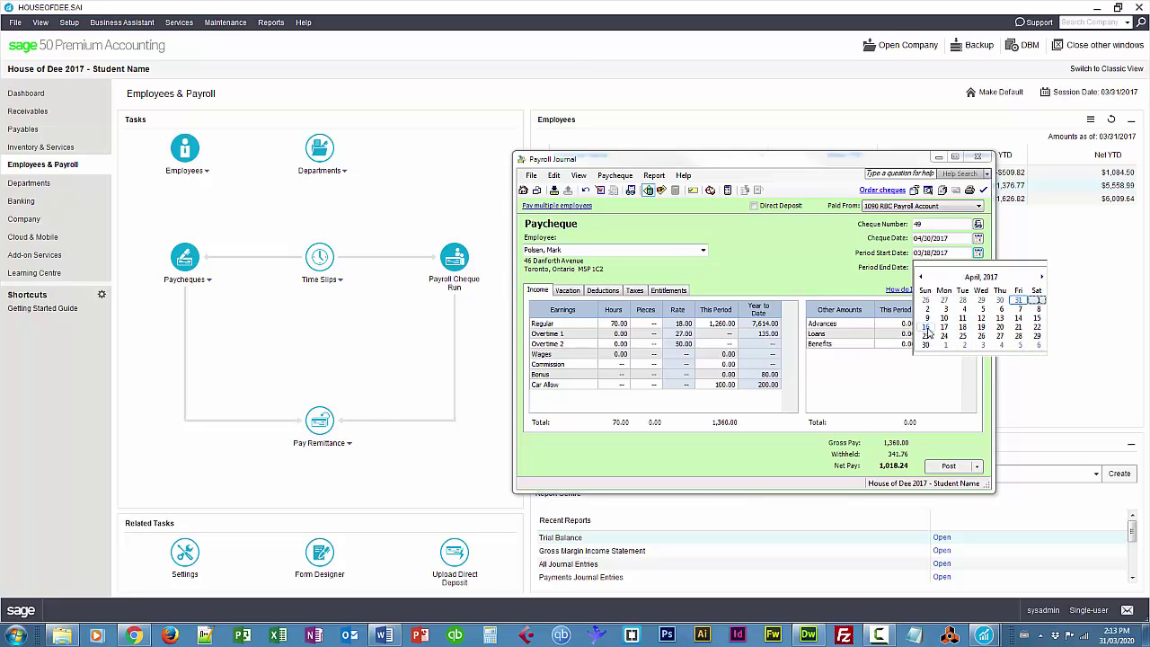
left_click(1037, 319)
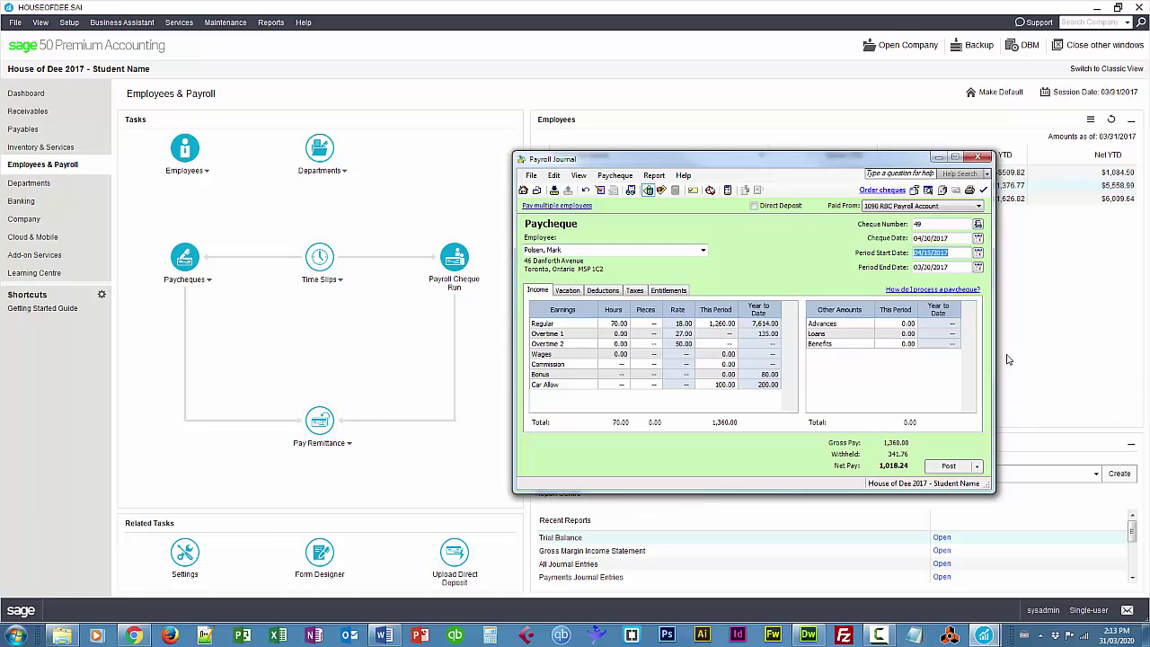
left_click(979, 253)
left_click(927, 327)
left_click_drag(717, 168, 719, 153)
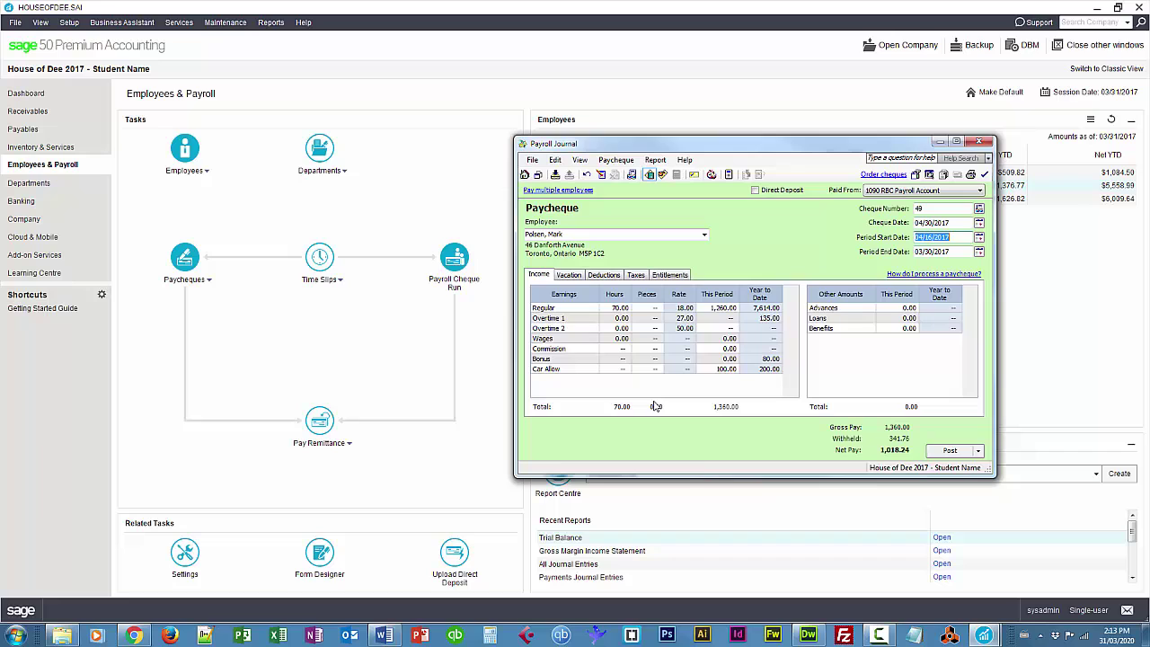
- Add the employee's payroll hours to the paycheque from time slips dated 04/01/2017 to 04/30/2017
left_click(711, 175)
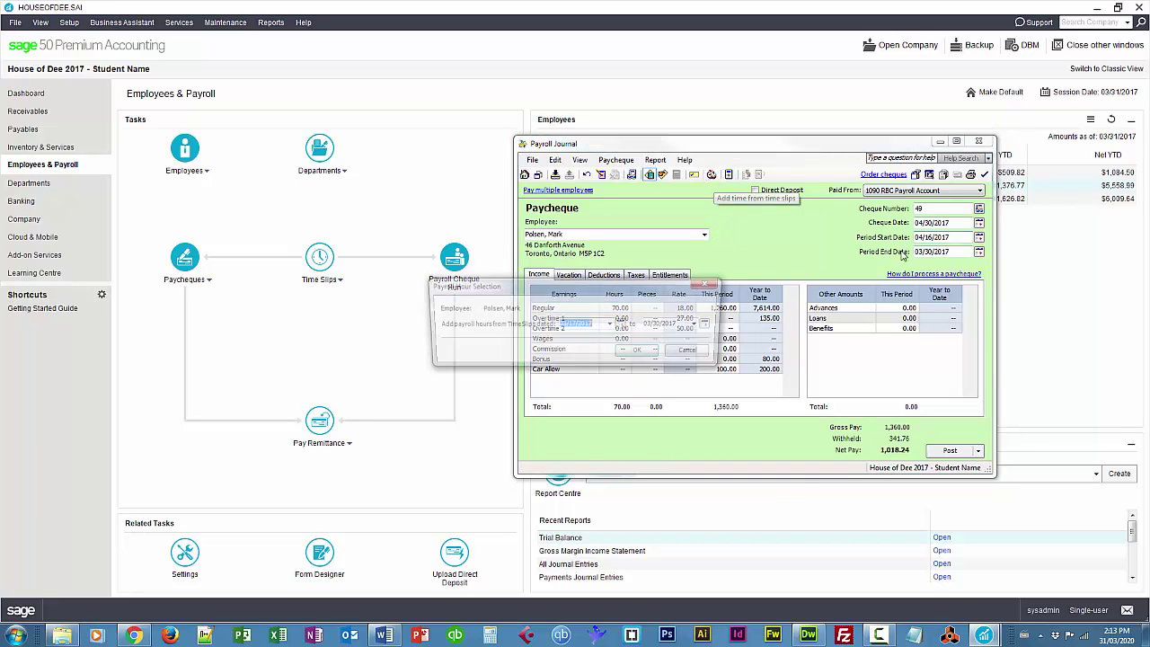
left_click_drag(634, 285, 694, 273)
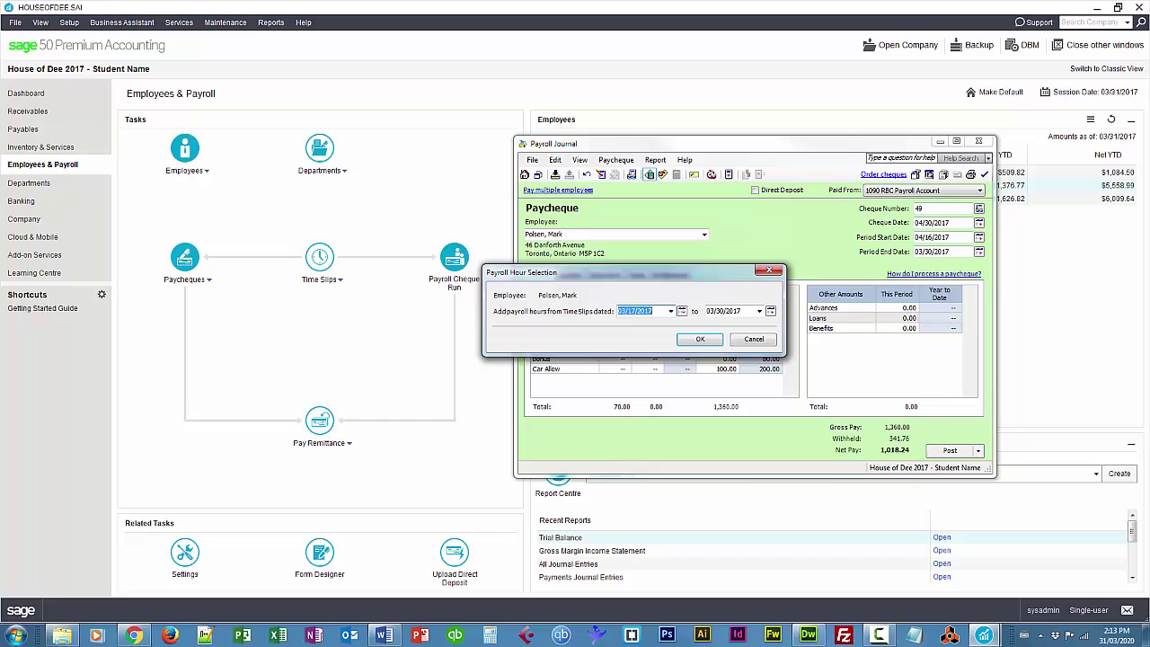
left_click(682, 312)
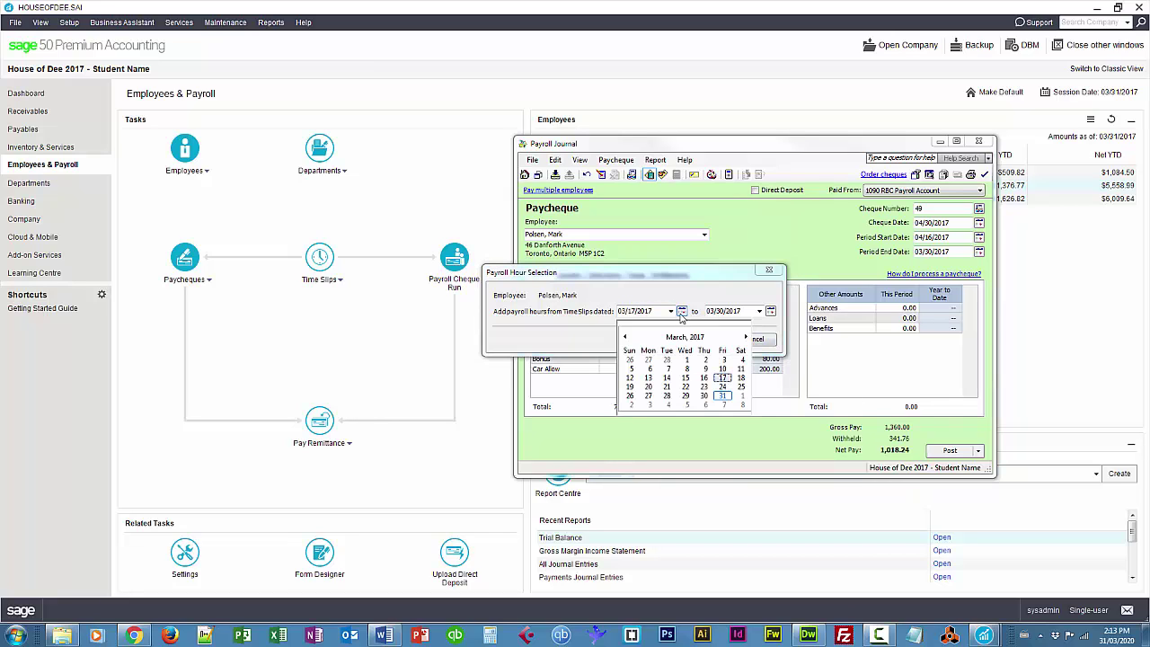
left_click(743, 397)
left_click(771, 311)
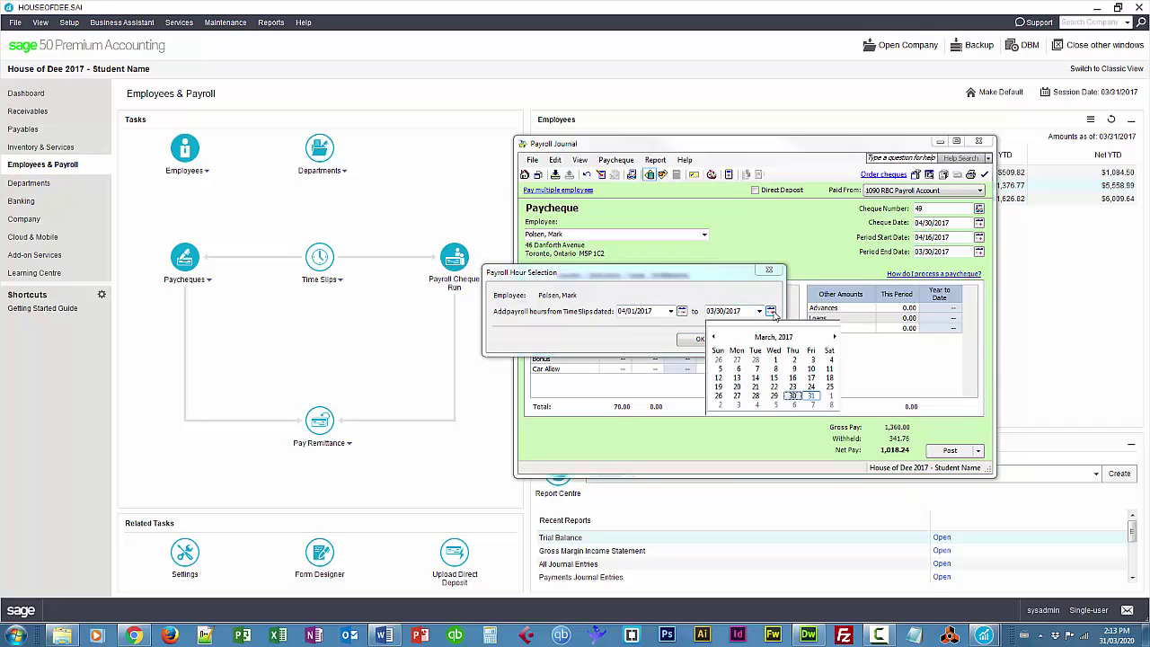
left_click(835, 337)
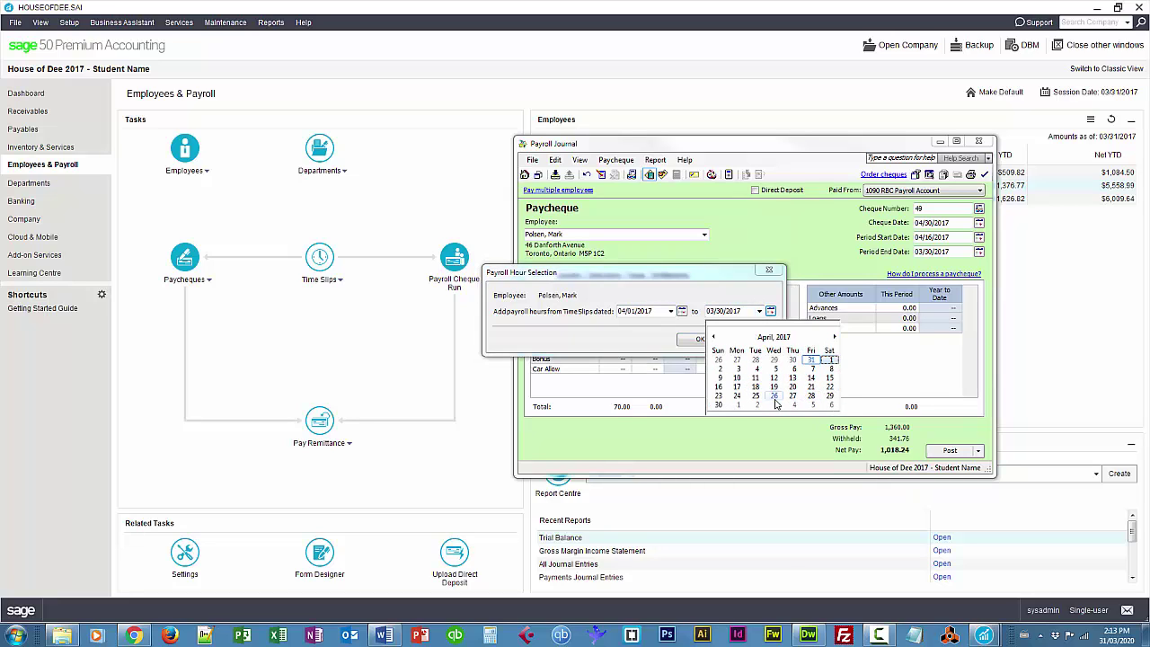
left_click(719, 406)
left_click(703, 344)
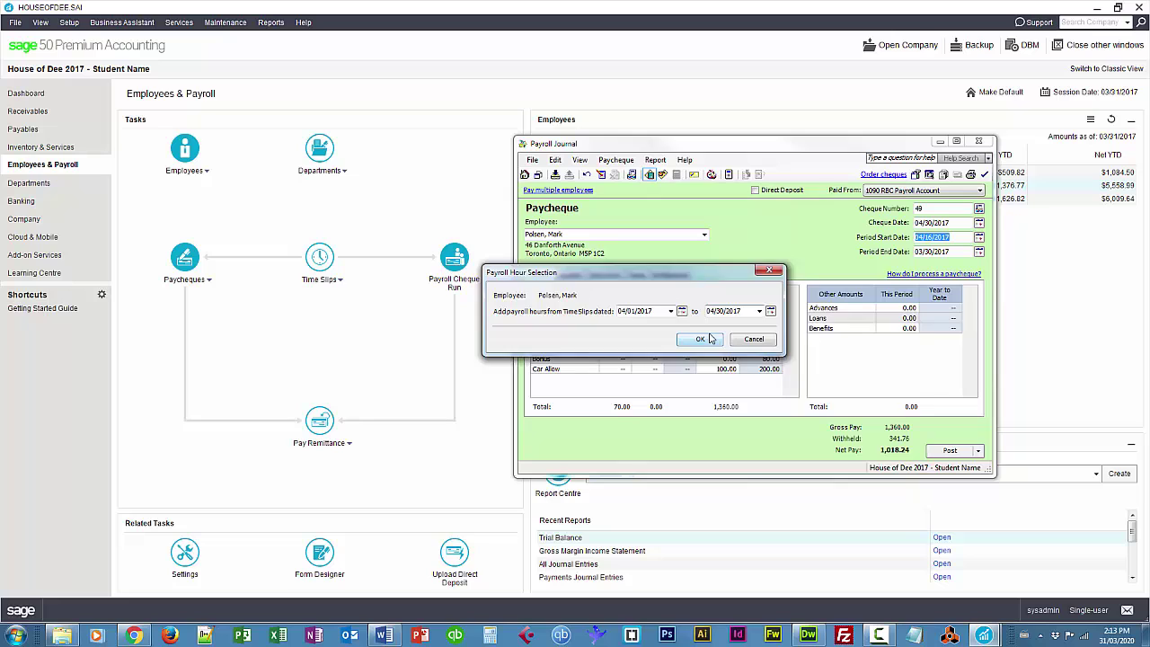
left_click_drag(819, 266, 711, 369)
left_click(686, 446)
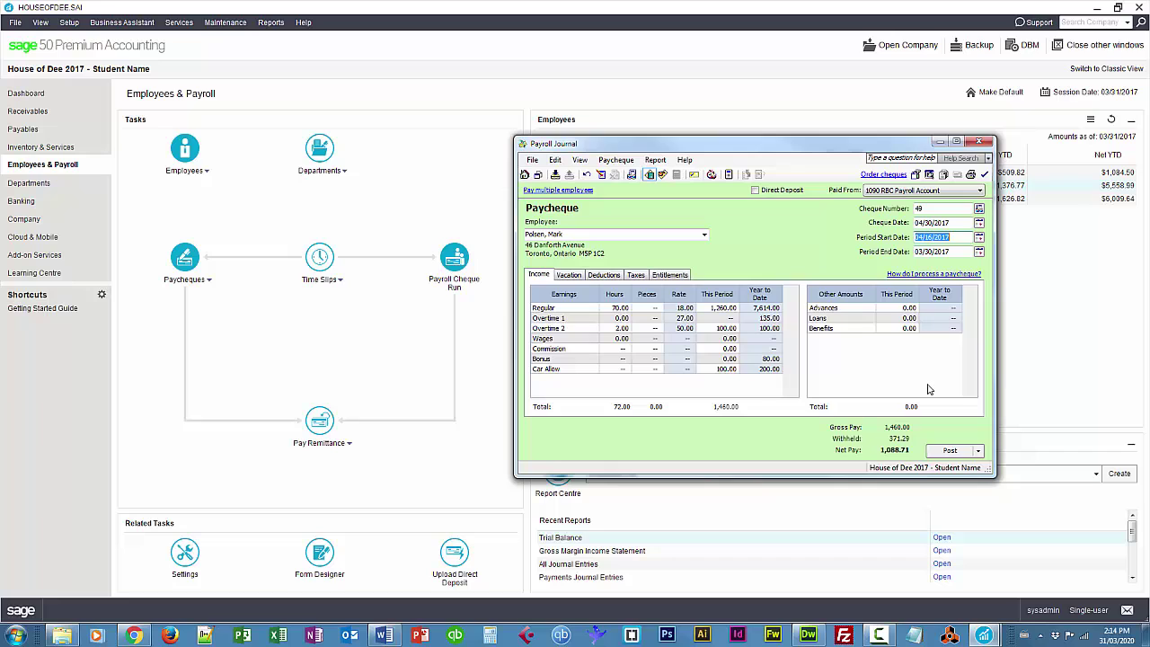
- Post the paycheque despite the unallocated amount, future date and payroll formula validity, and close the Payroll Journal
left_click(952, 451)
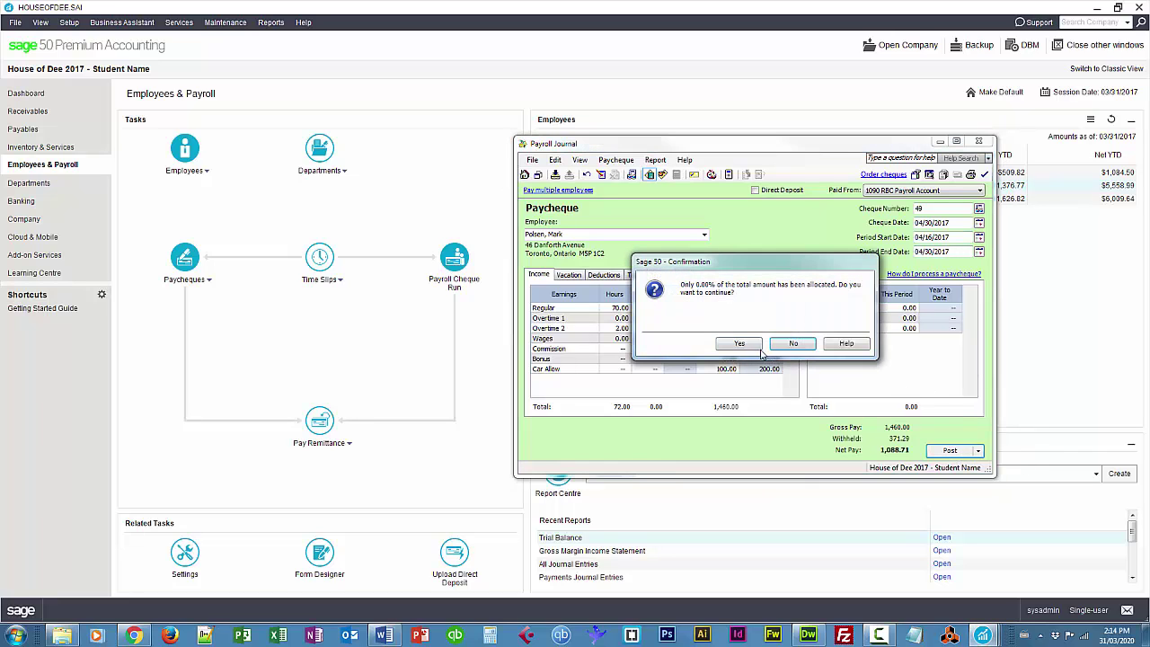
left_click(753, 350)
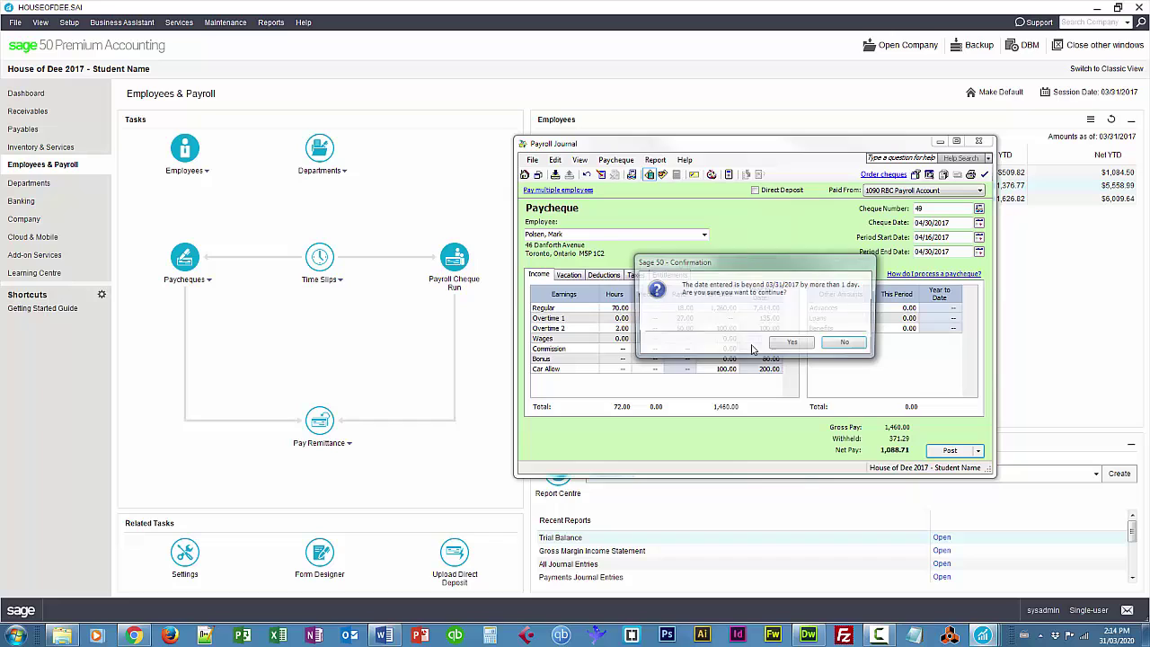
left_click(801, 346)
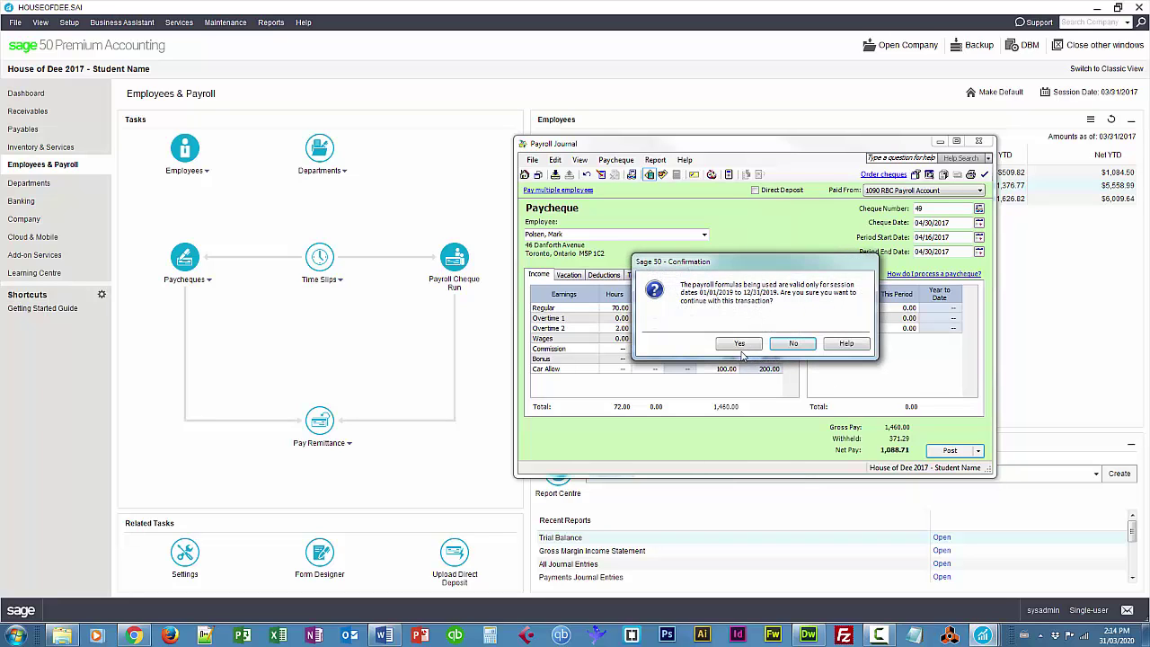
left_click(739, 345)
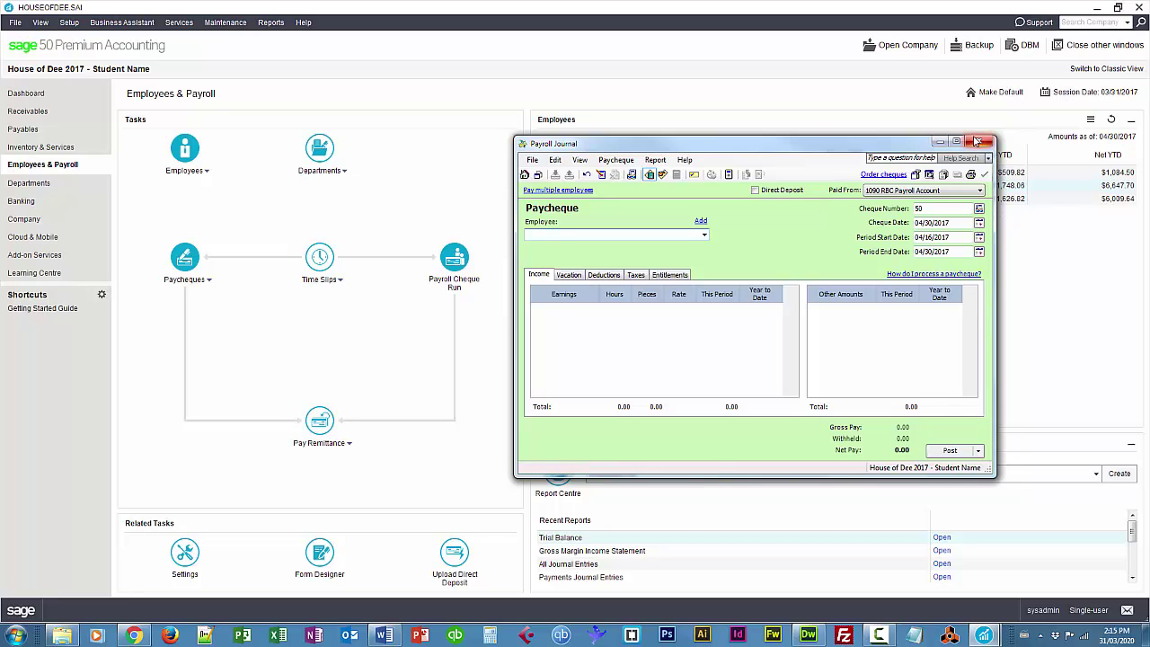
left_click(984, 142)
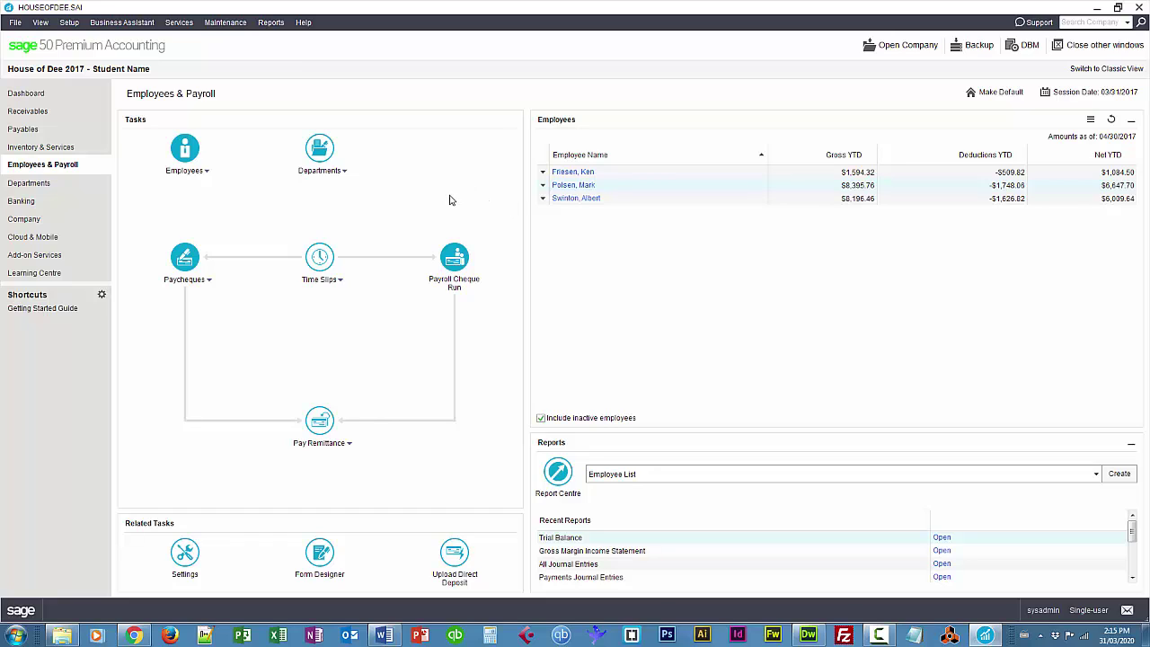
- Start a sales invoice for Dickson Bros. Investment from the Receivables module and date it 04/30/2017
left_click(20, 115)
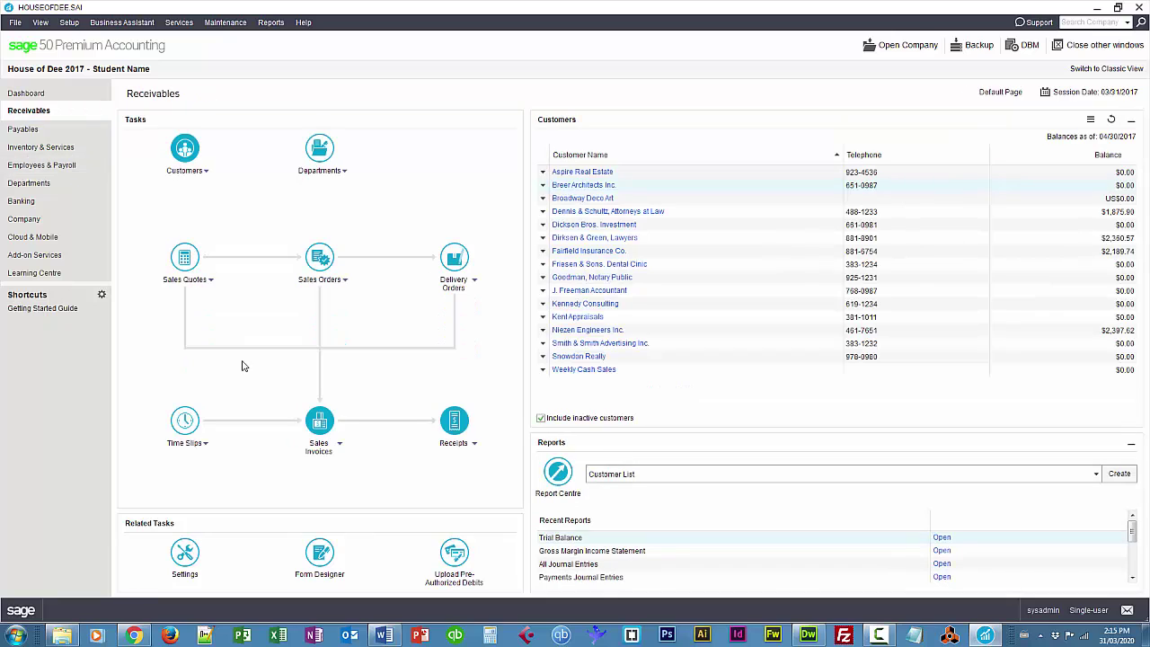
left_click(544, 226)
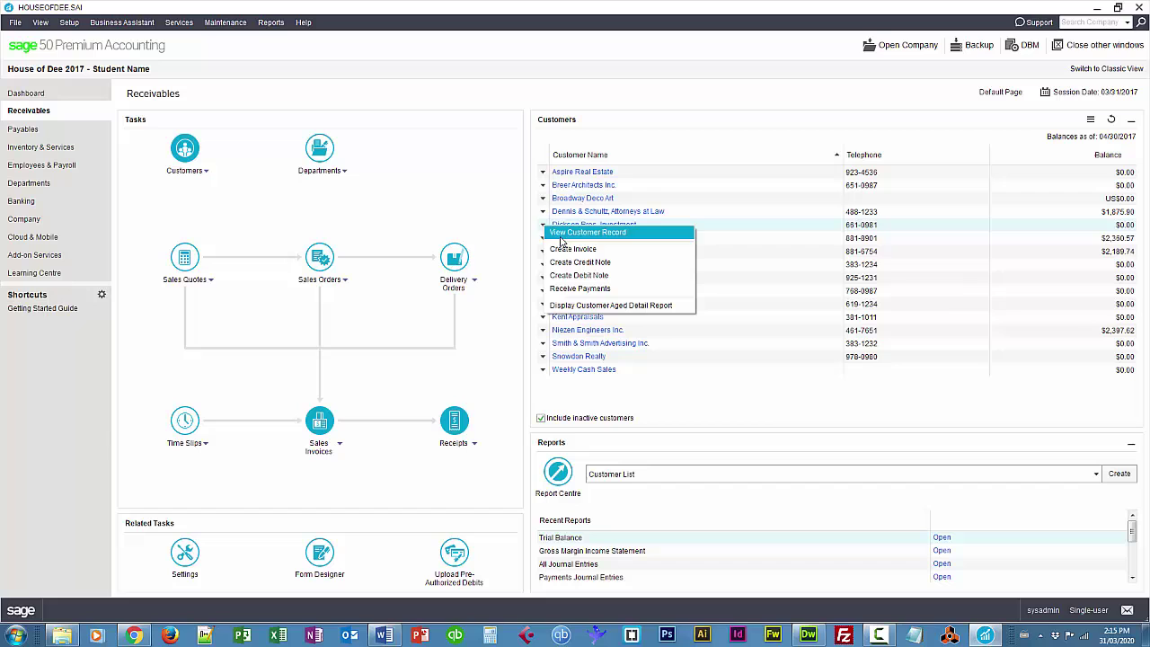
left_click(566, 251)
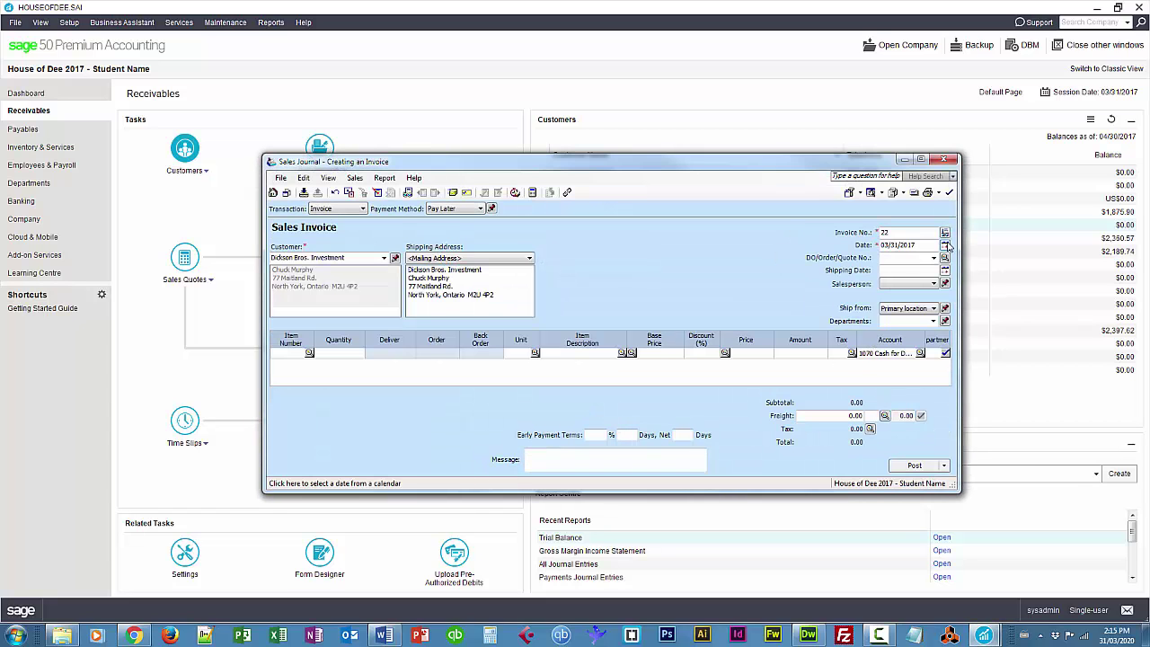
left_click(945, 246)
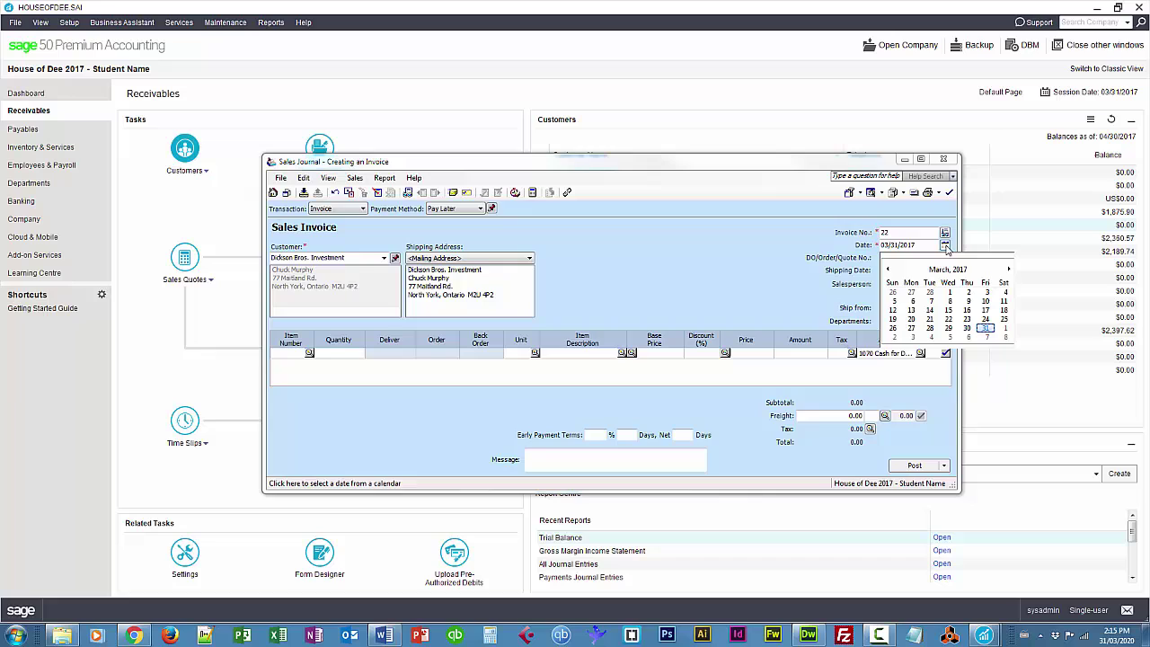
left_click(1008, 271)
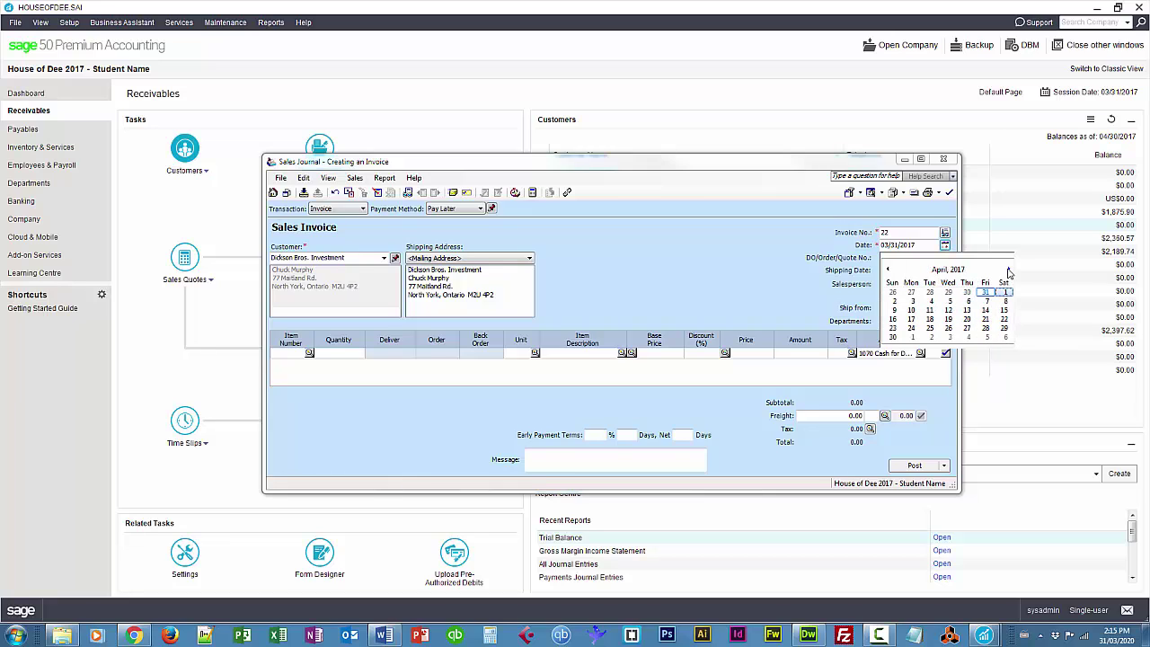
left_click(892, 337)
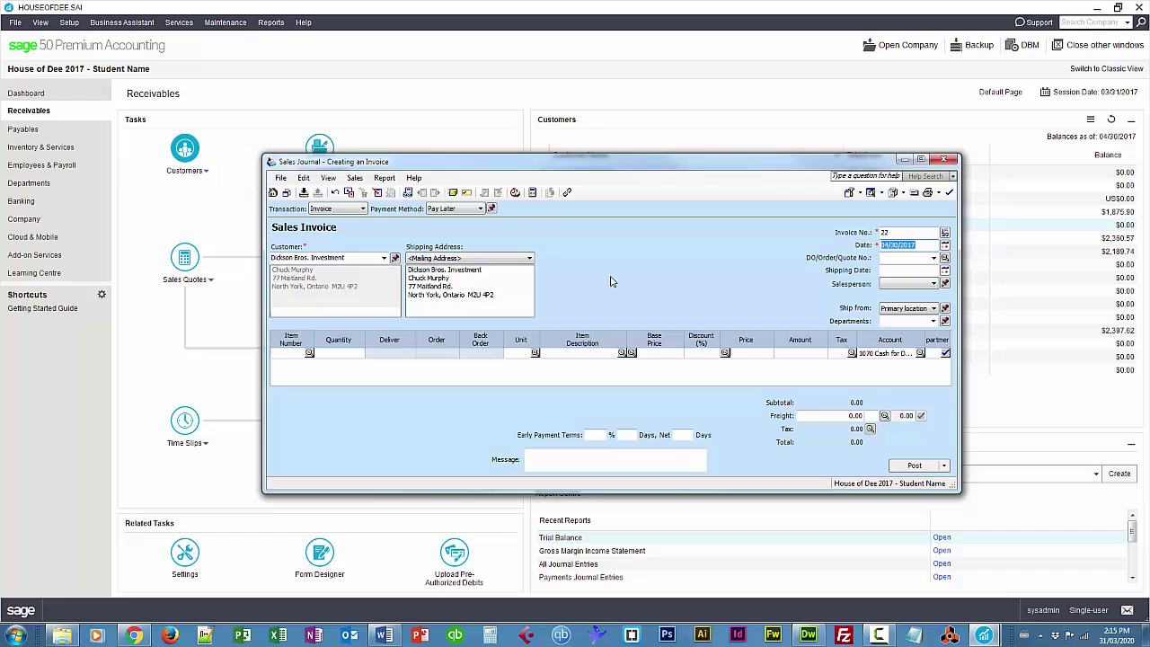
- Bring up the customer's time slip activities for the invoice, covering 04/01/2017 to 04/30/2017
left_click(515, 194)
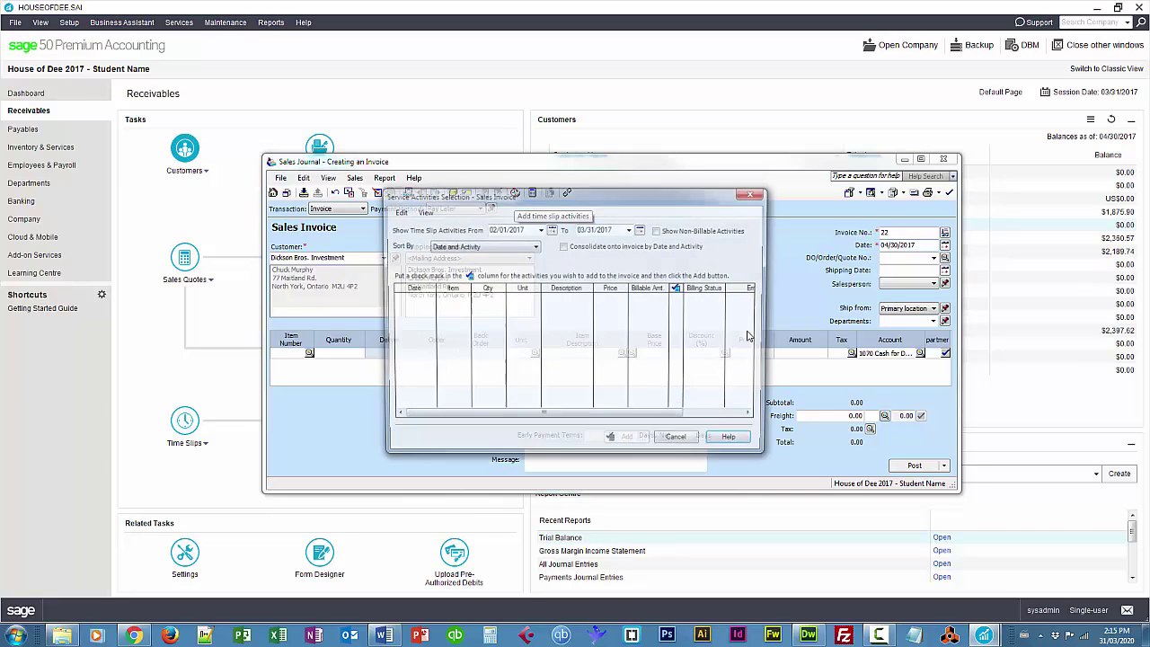
left_click(551, 229)
left_click(616, 255)
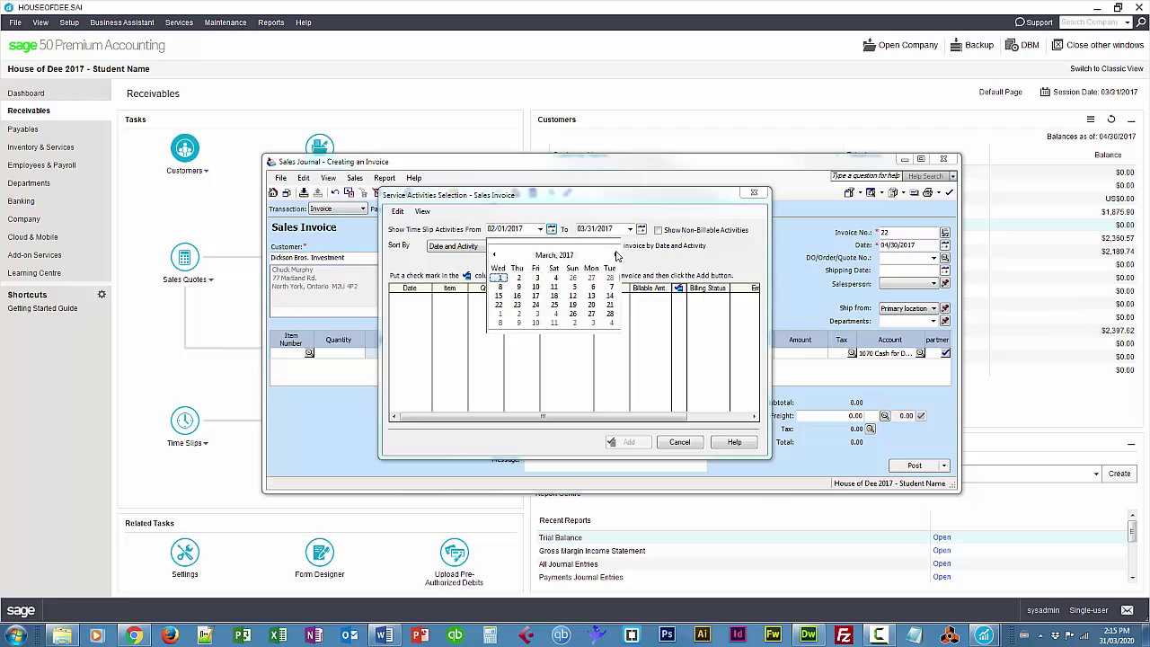
left_click(617, 255)
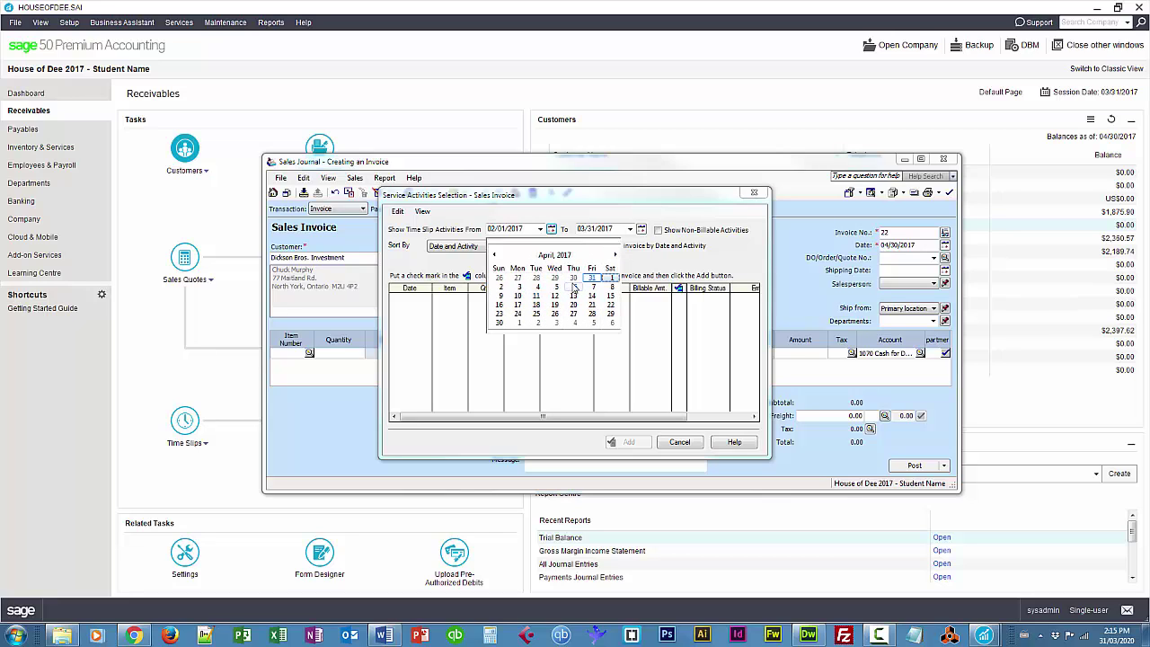
left_click(611, 277)
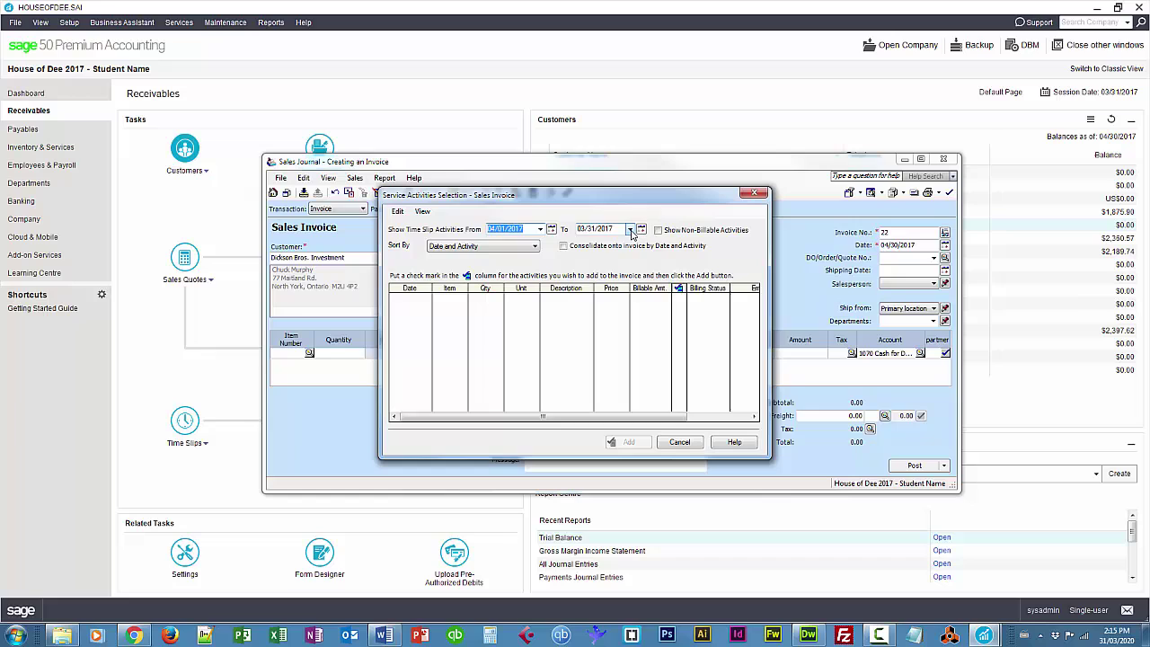
left_click(631, 232)
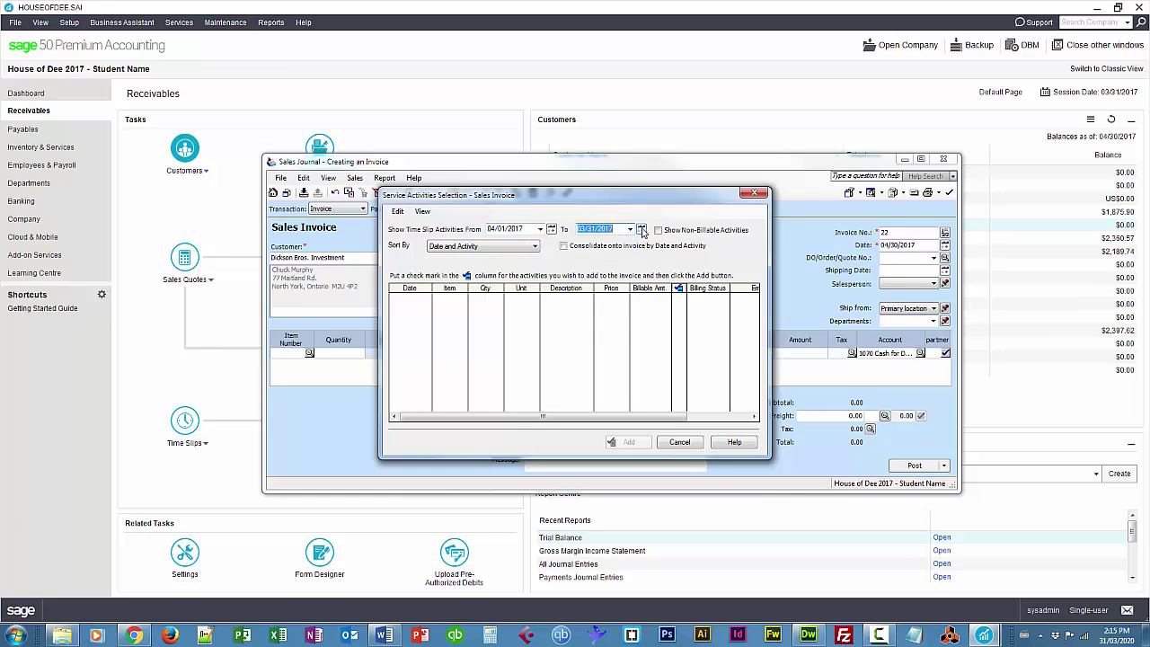
left_click(642, 230)
left_click(705, 256)
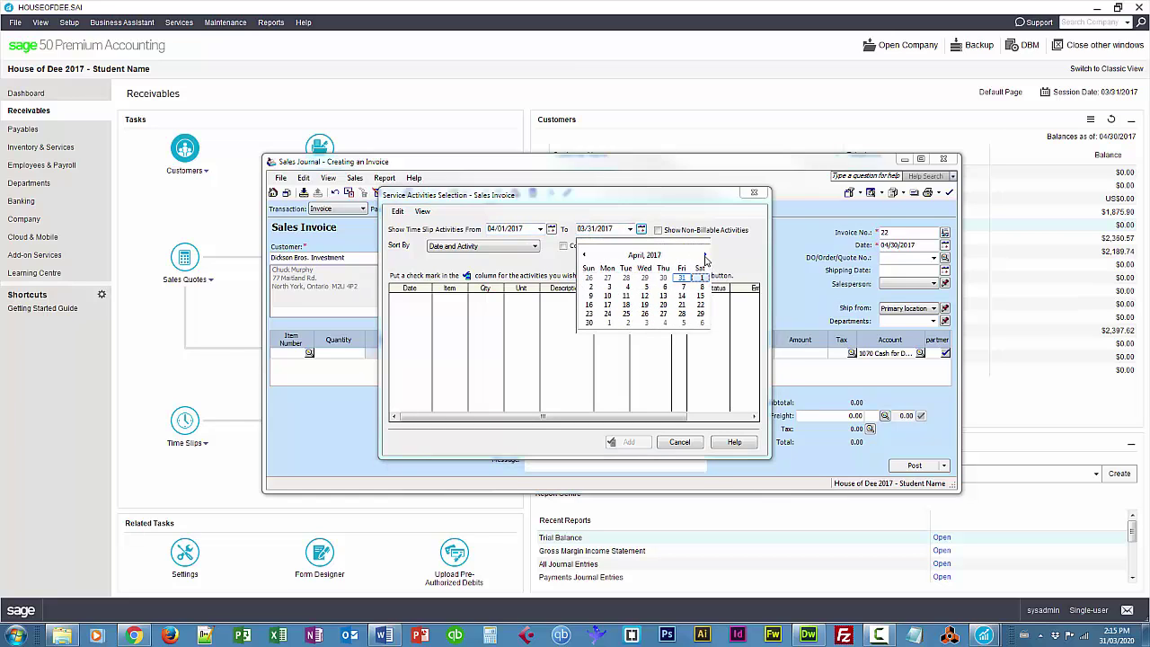
left_click(588, 323)
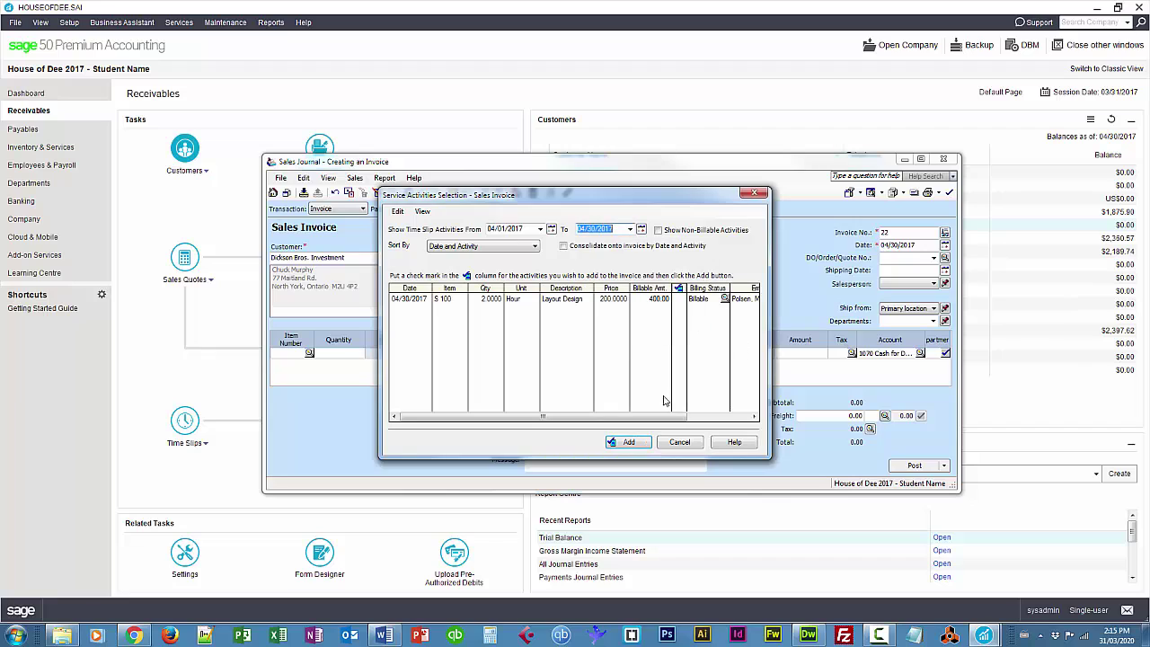
- Add the billable Layout Design activity to the invoice and enlarge the invoice window to show its lines
left_click(679, 300)
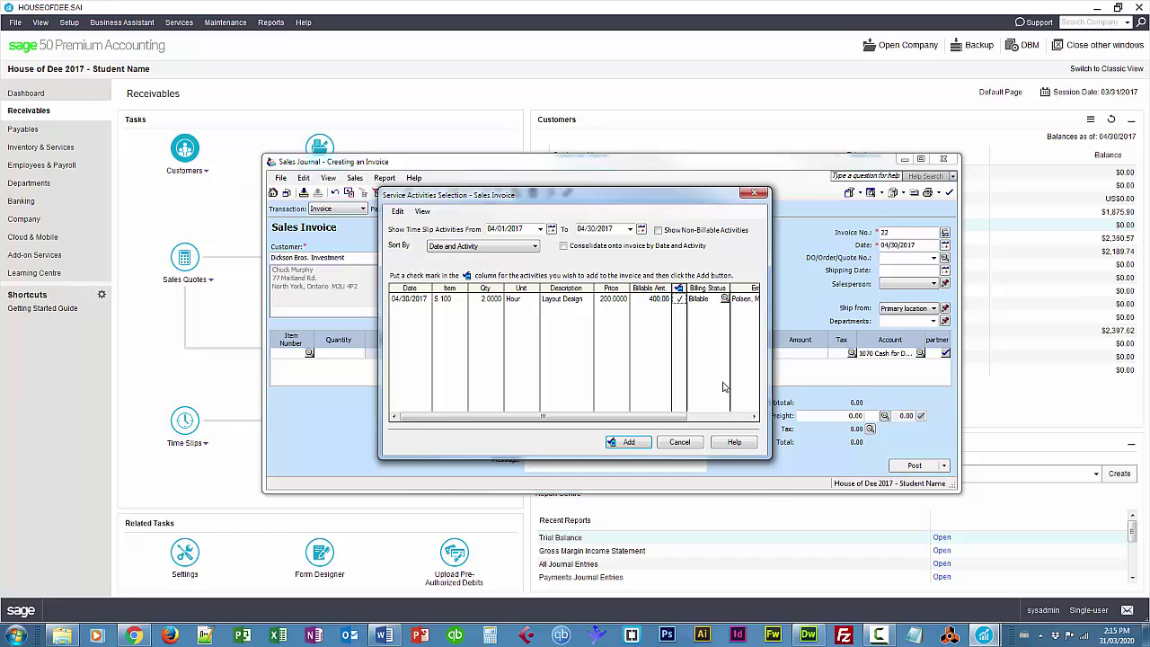
left_click(629, 442)
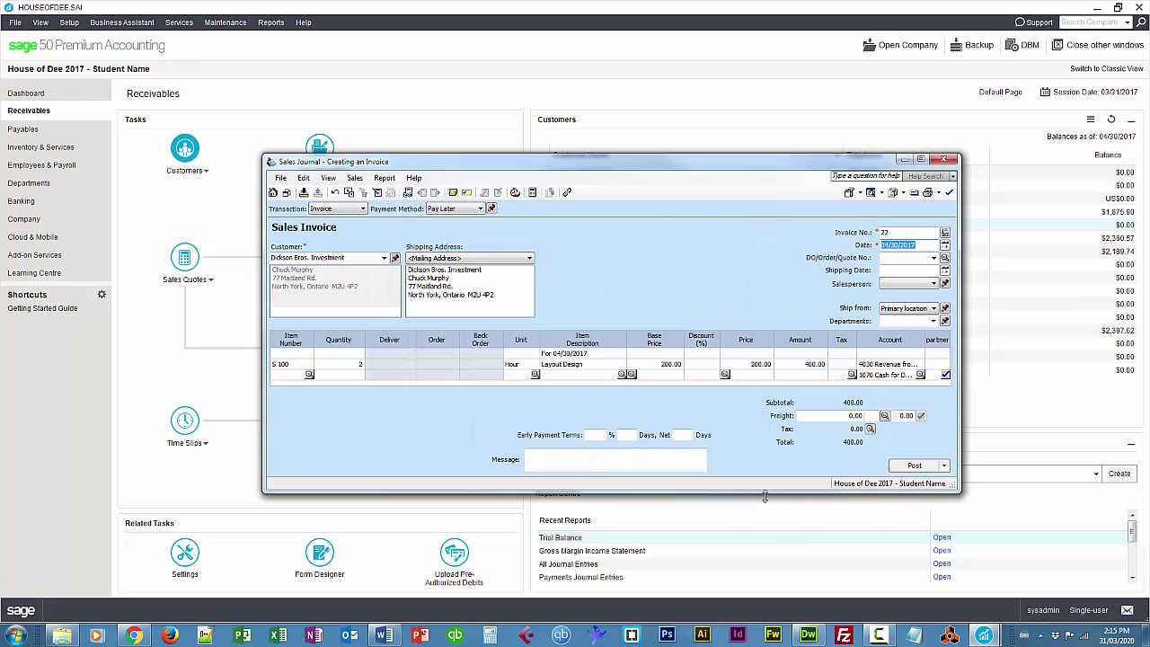
left_click_drag(765, 496, 765, 536)
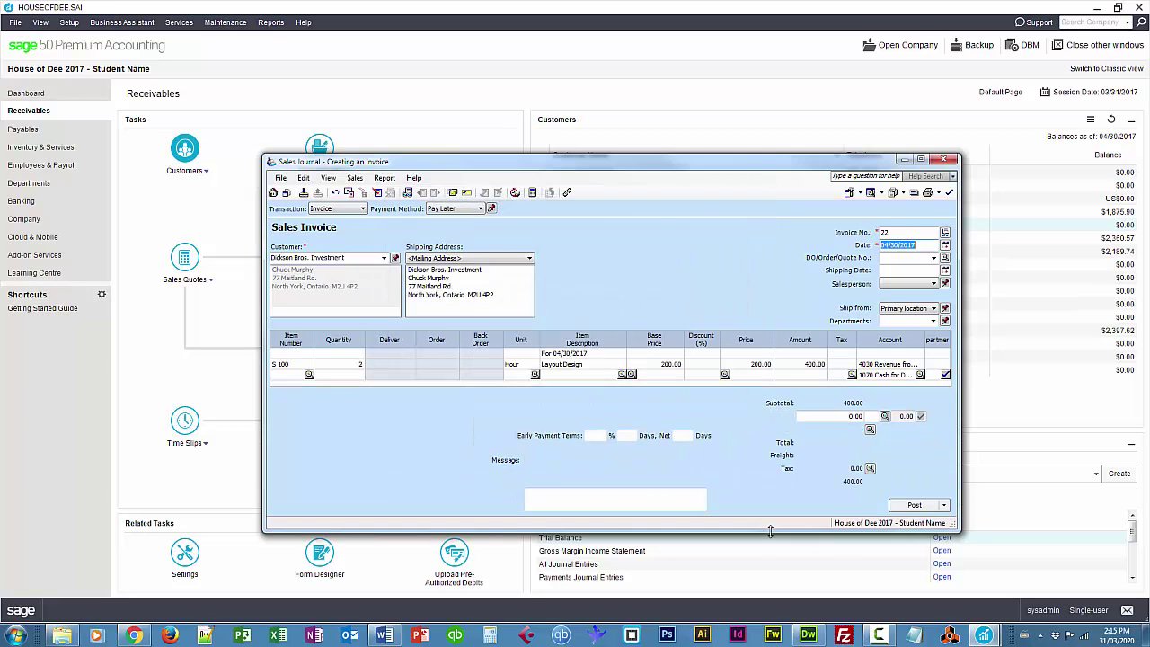
left_click(357, 368)
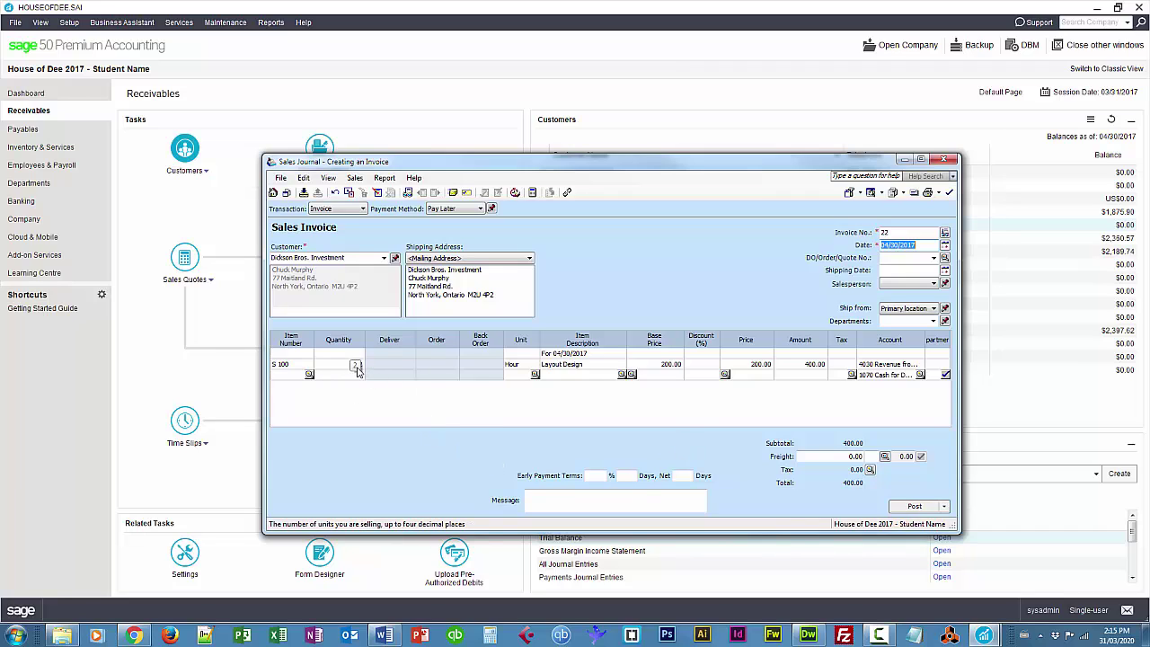
left_click(453, 447)
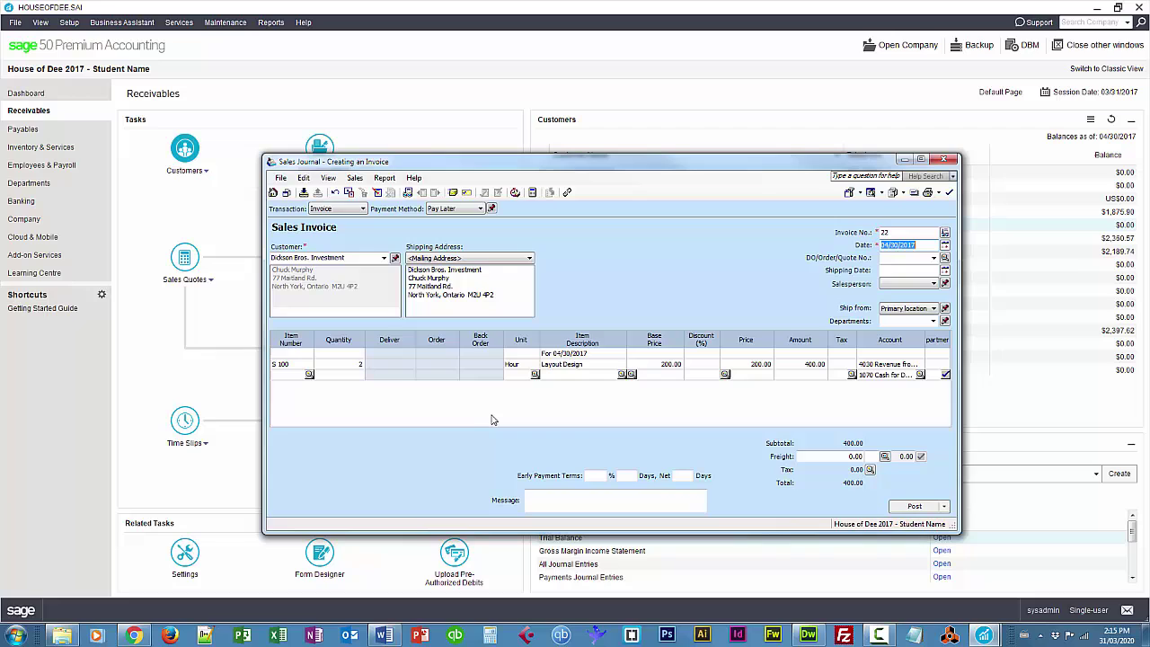
- Apply tax code H, HST 13% not included (Ontario), to the Layout Design invoice line
left_click(850, 367)
left_click(852, 363)
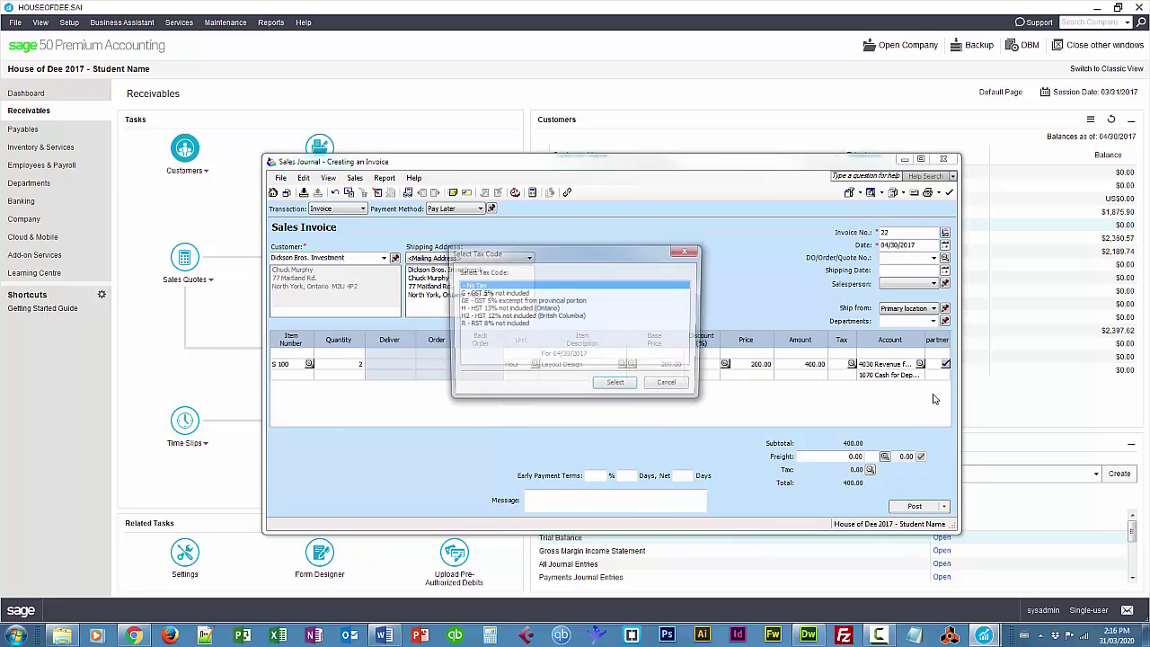
left_click(478, 308)
left_click(614, 385)
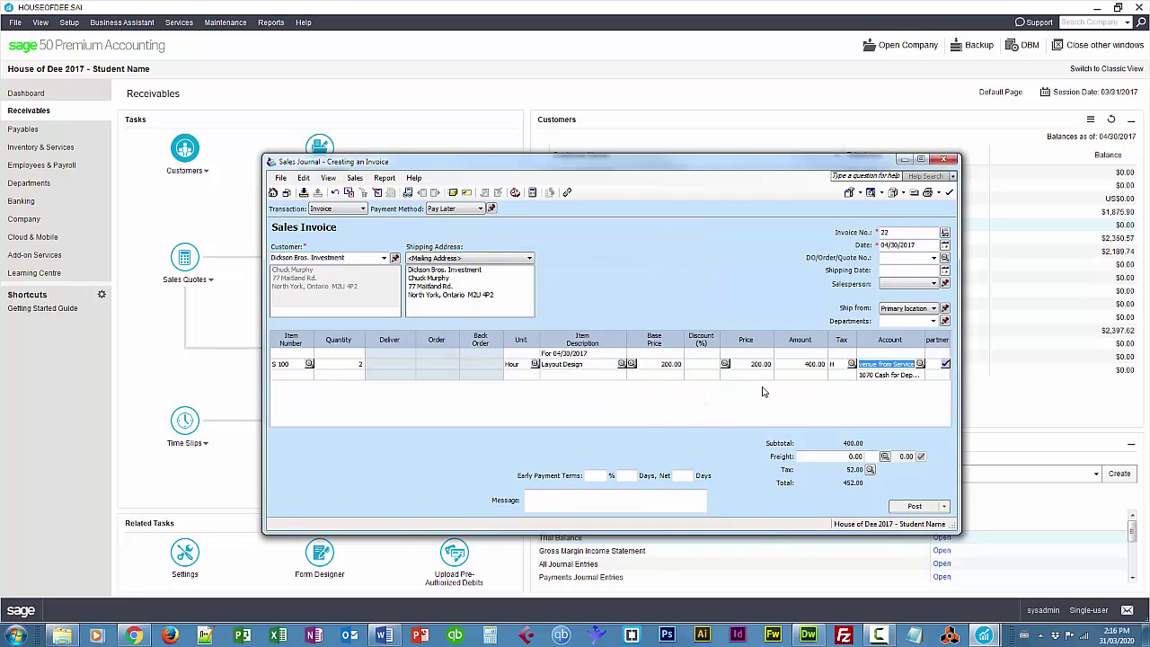
- Post the sales invoice despite the unallocated accounts and future date, and close the Sales Journal
left_click(942, 508)
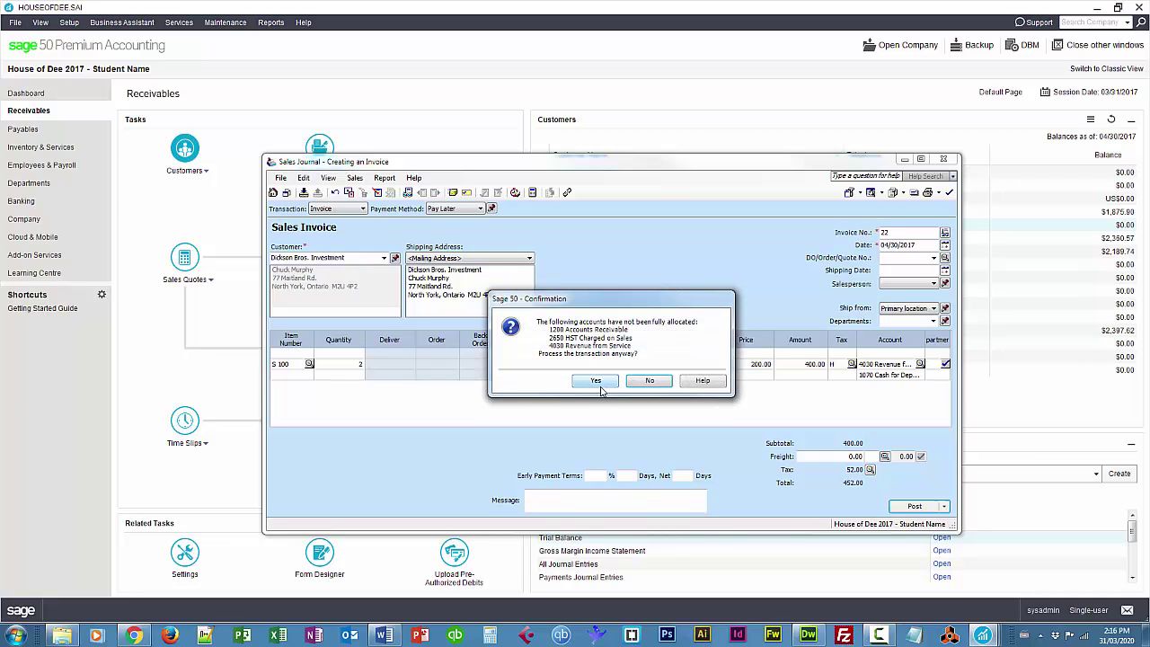
left_click(601, 388)
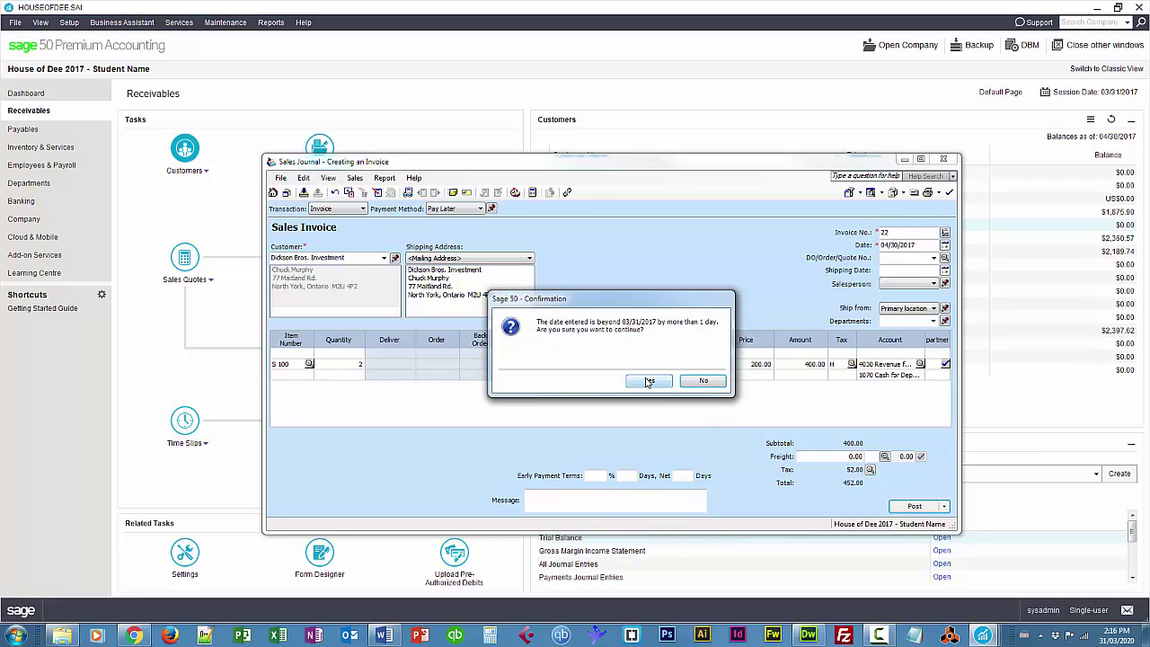
left_click(648, 382)
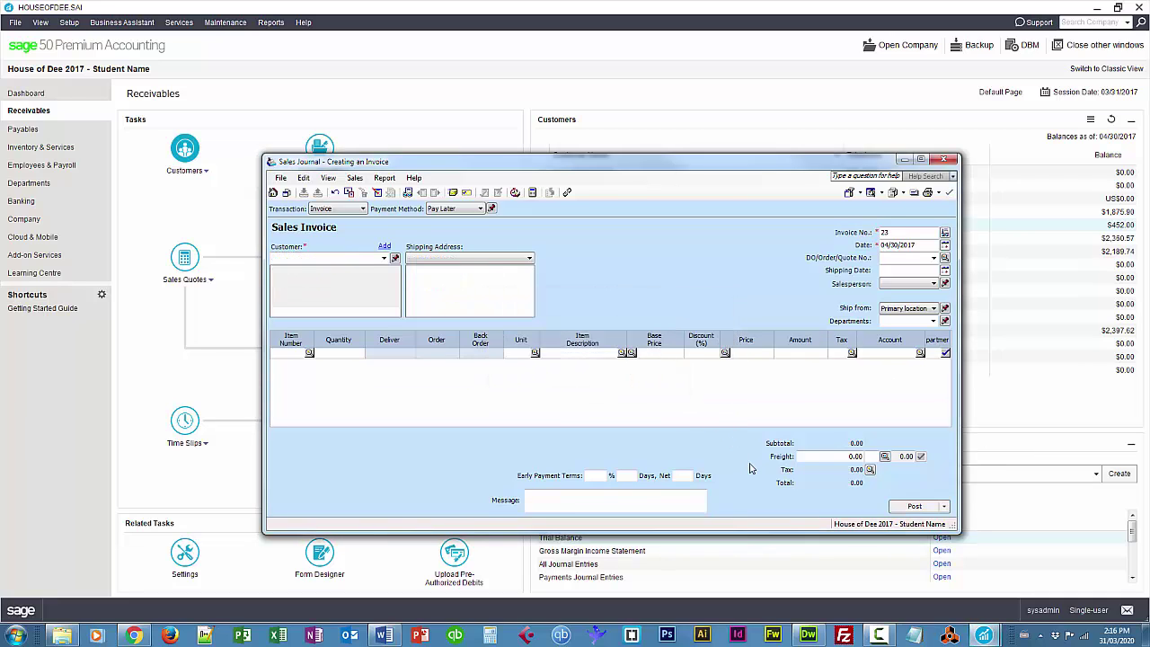
left_click(943, 161)
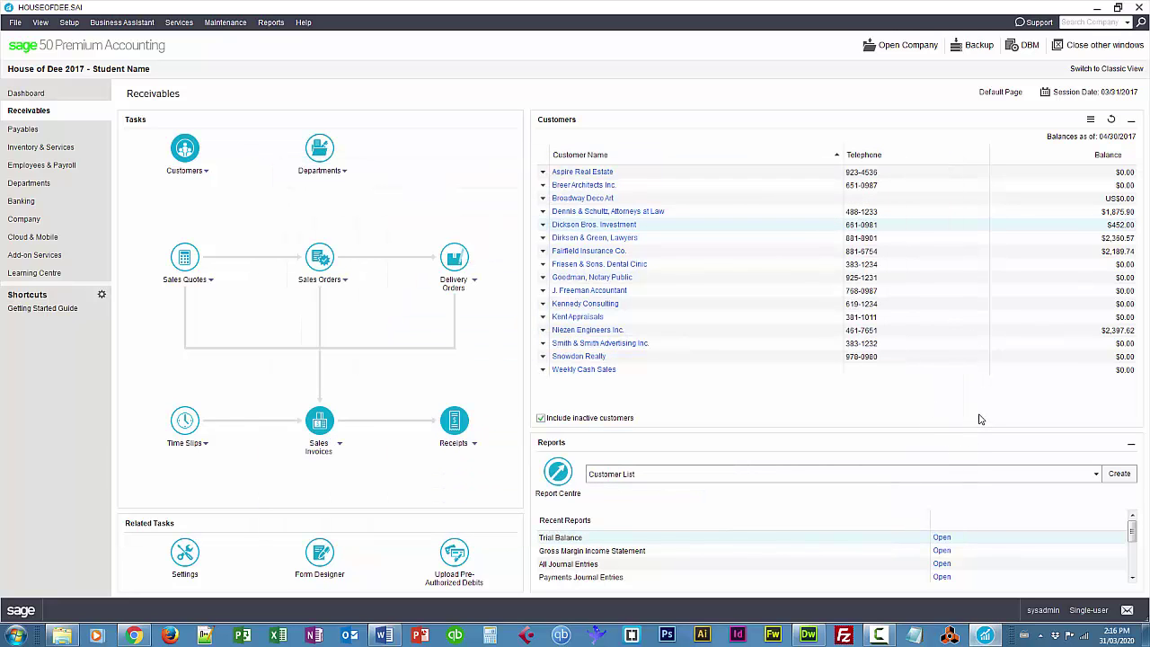